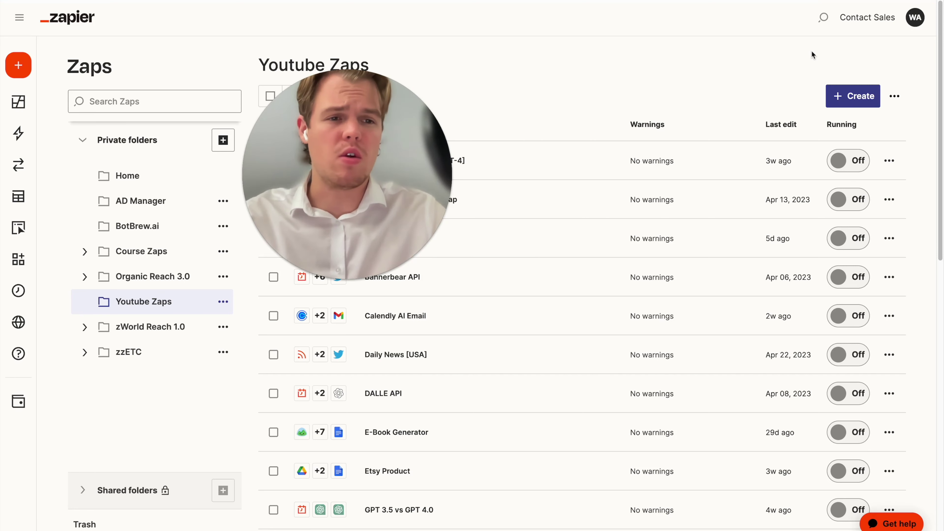
Step: Create a new zap and rename it from 'Untitled Zap' to 'Text Analyzer'
{"action": "left_click", "coordinate": [849, 96]}
{"action": "left_click", "coordinate": [824, 130]}
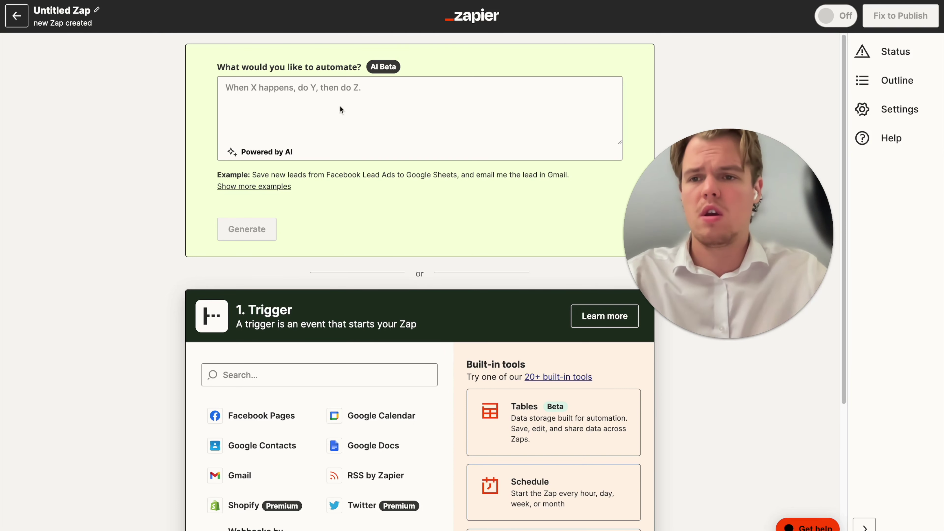
{"action": "left_click", "coordinate": [88, 15]}
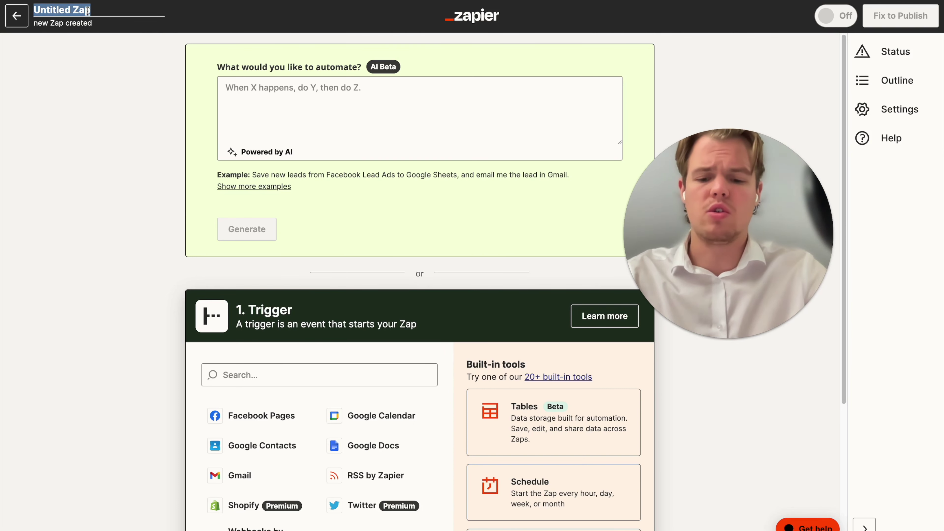
{"action": "type", "text": "Text"}
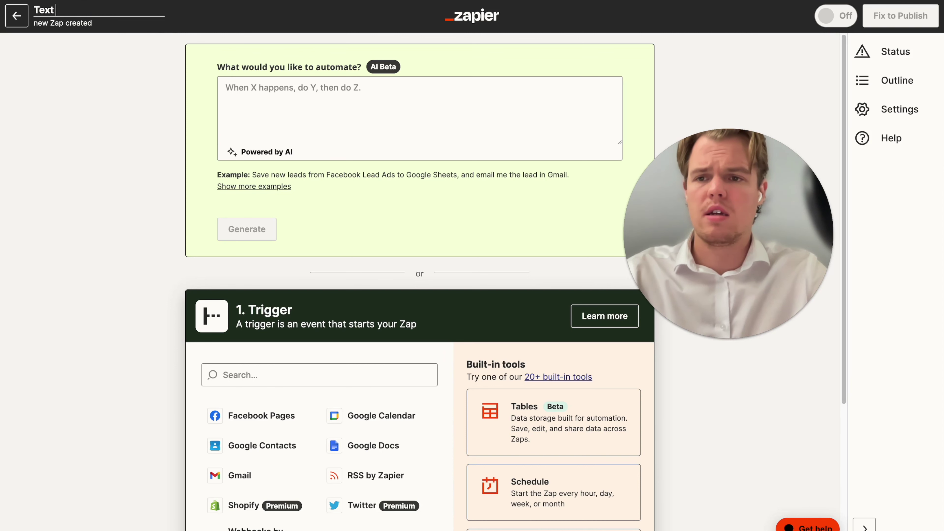
{"action": "type", "text": " Analyzer"}
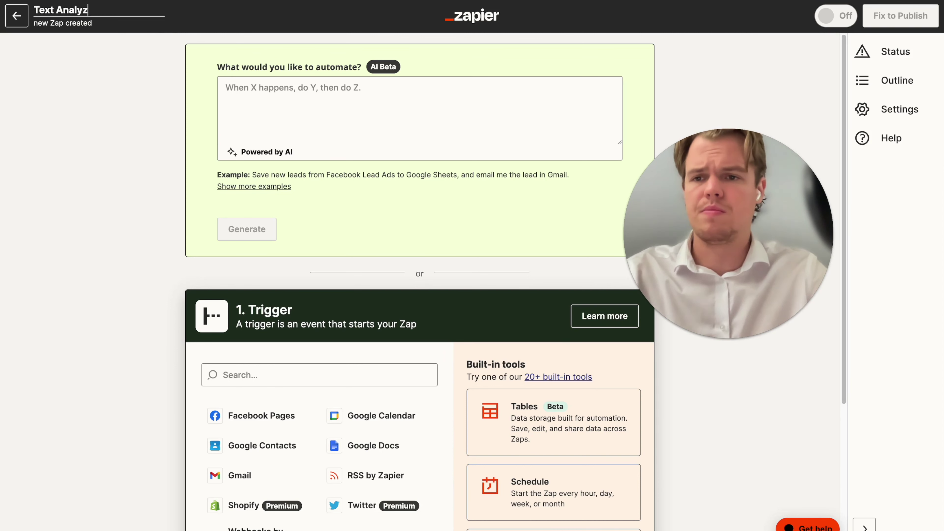
{"action": "key", "text": "Return"}
{"action": "scroll", "coordinate": [268, 192], "scroll_direction": "down", "scroll_amount": 5}
{"action": "left_click", "coordinate": [264, 179]}
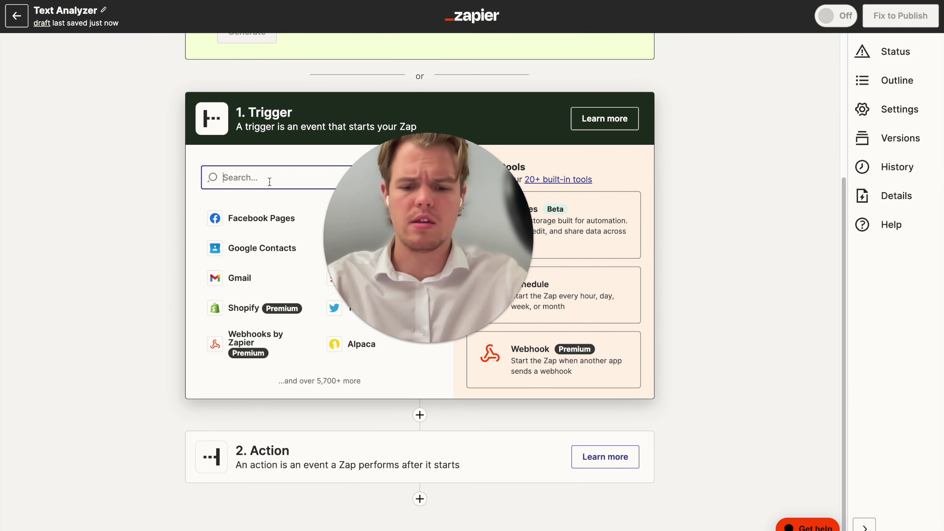
Step: Set the trigger to Google Docs with the New Document in Folder event
{"action": "type", "text": "googl"}
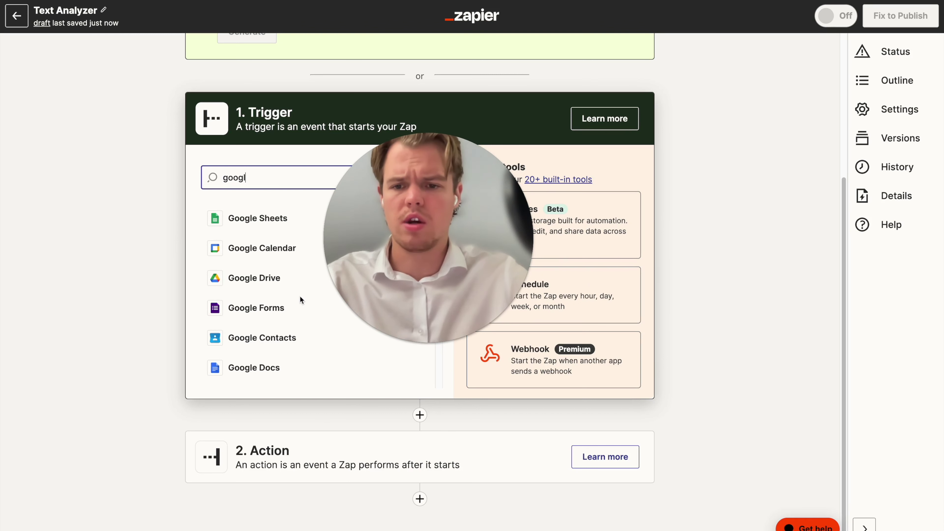
{"action": "left_click", "coordinate": [283, 367]}
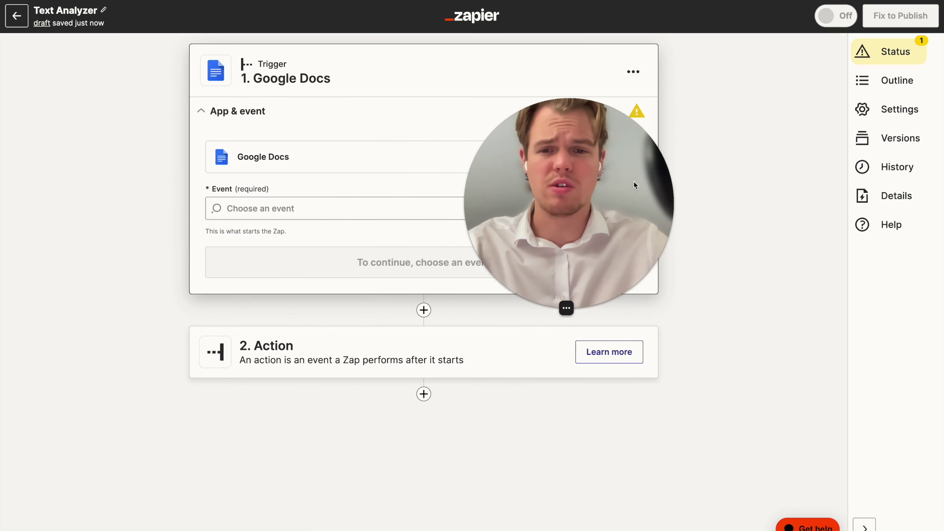
{"action": "left_click", "coordinate": [333, 203]}
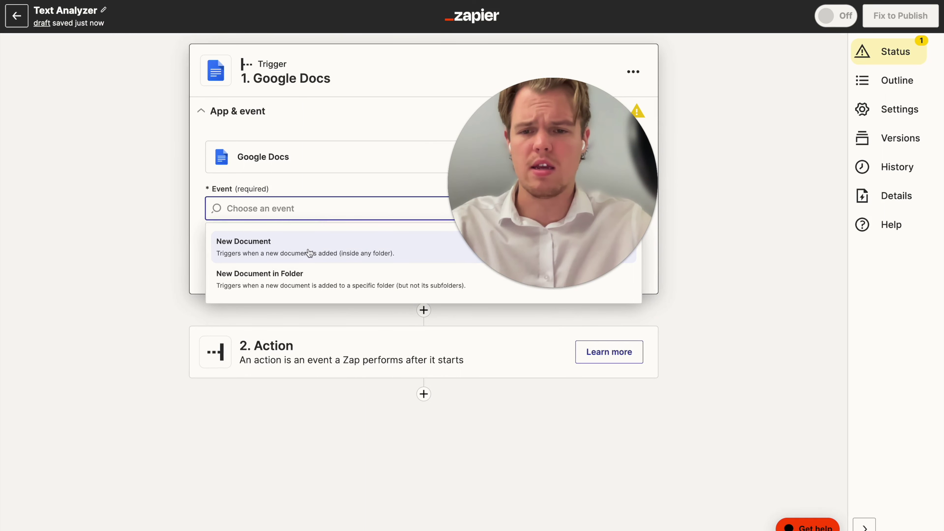
{"action": "left_click", "coordinate": [295, 278]}
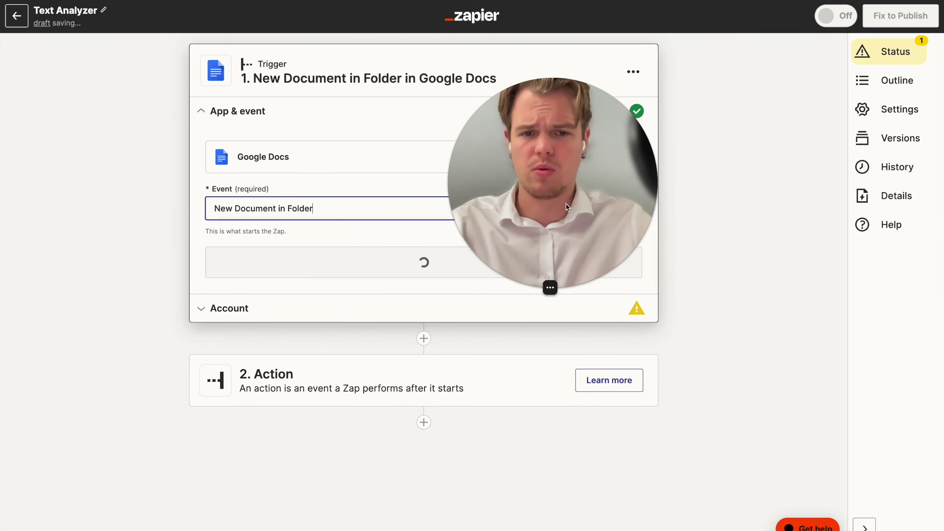
{"action": "left_click_drag", "start_coordinate": [565, 203], "coordinate": [667, 196]}
{"action": "left_click", "coordinate": [449, 269]}
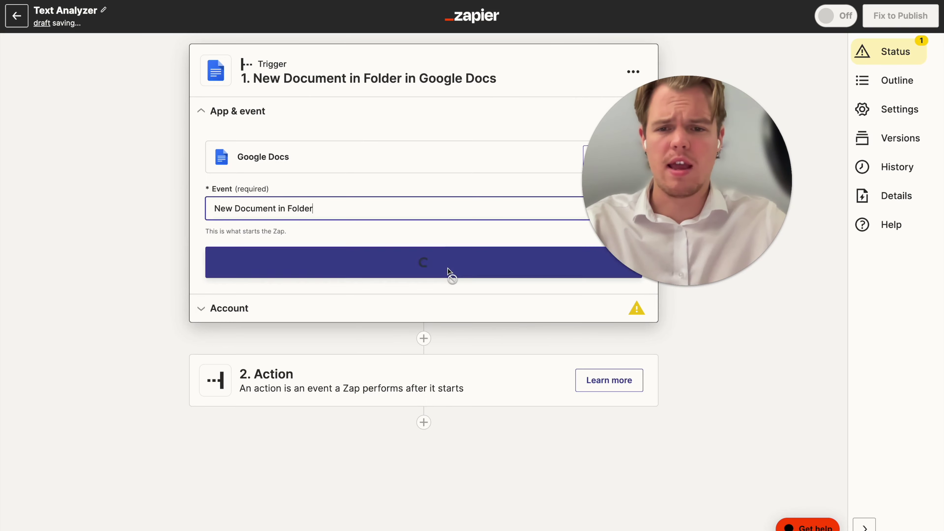
{"action": "left_click", "coordinate": [449, 274]}
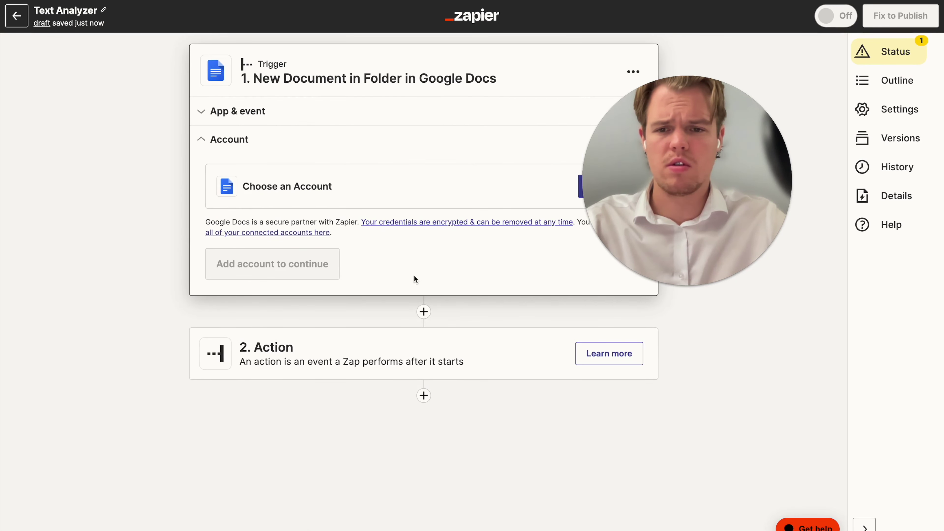
Step: Connect the existing Google Docs account and browse the Youtube Zaps folder
{"action": "left_click", "coordinate": [595, 193]}
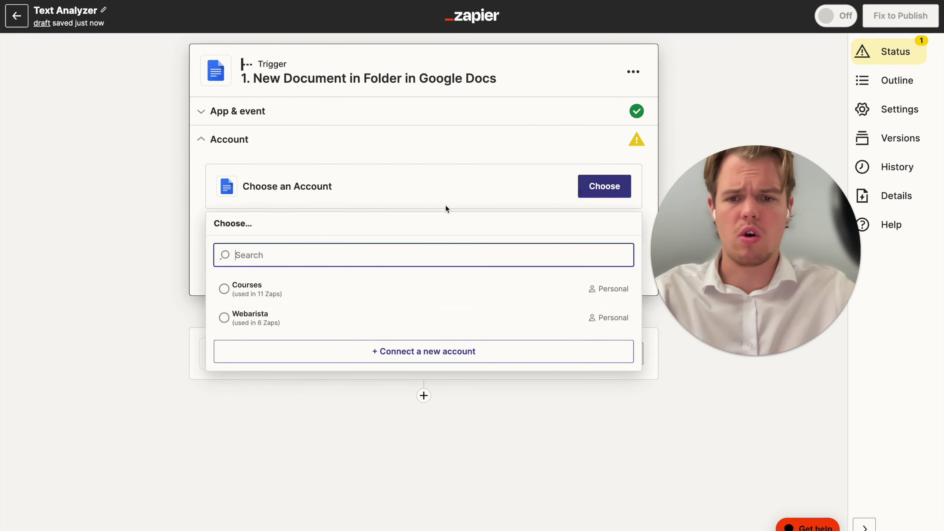
{"action": "left_click", "coordinate": [342, 290]}
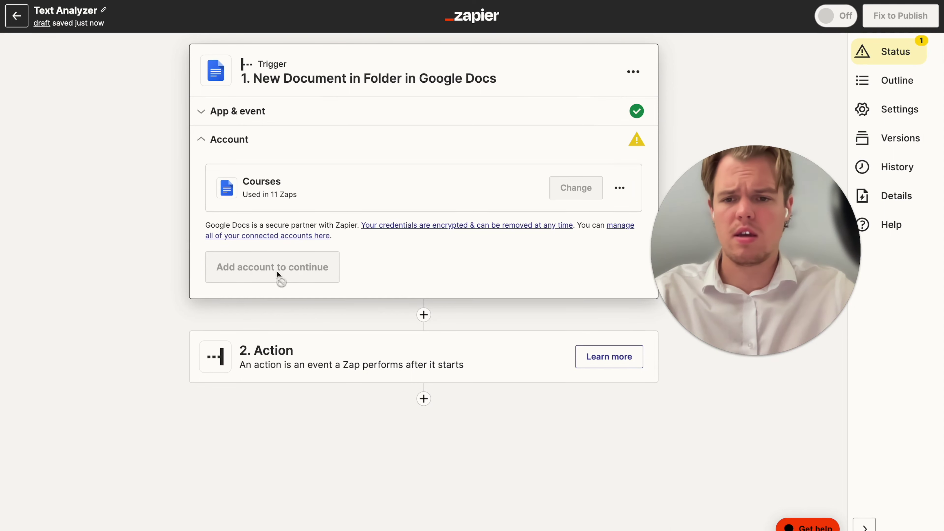
{"action": "left_click", "coordinate": [258, 268]}
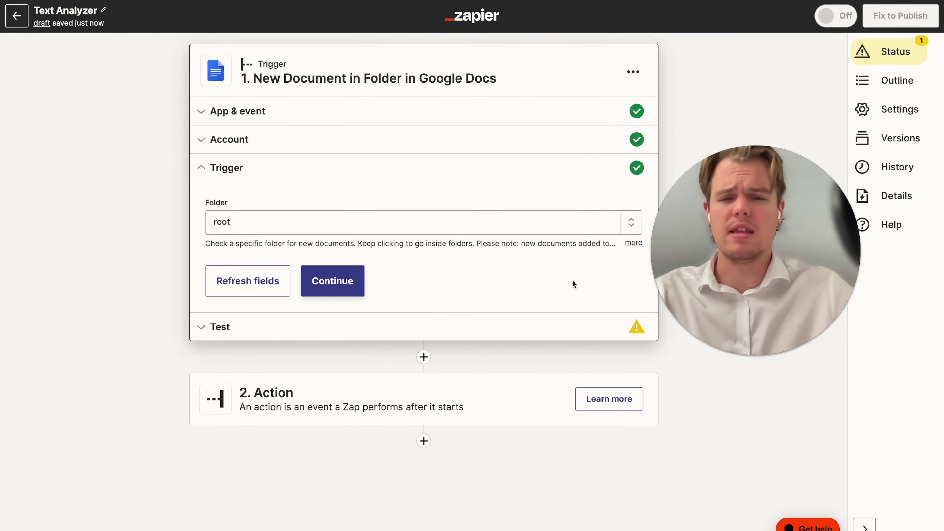
{"action": "left_click", "coordinate": [471, 222]}
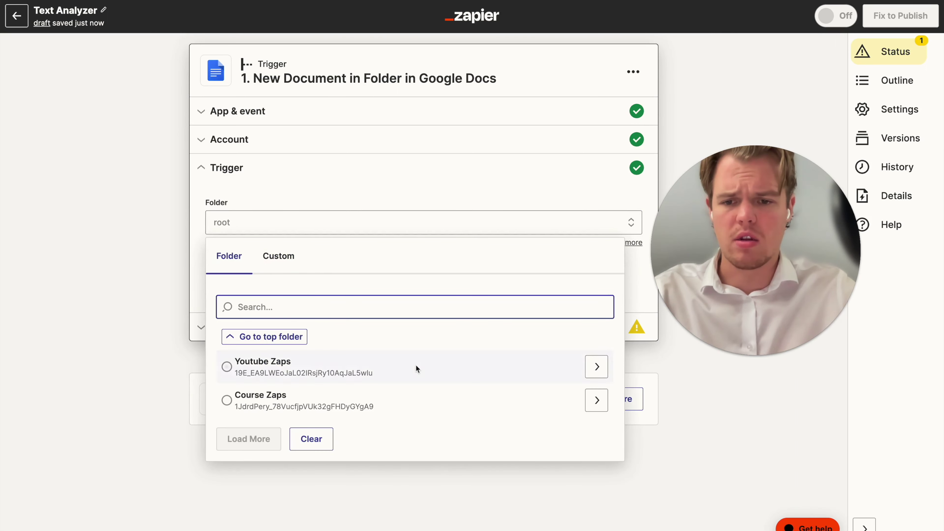
{"action": "left_click", "coordinate": [428, 366]}
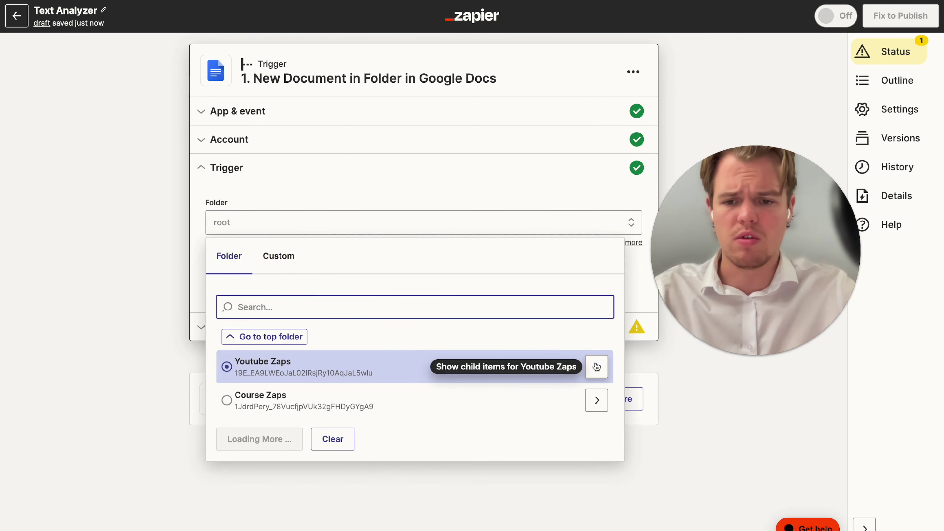
{"action": "left_click", "coordinate": [144, 355]}
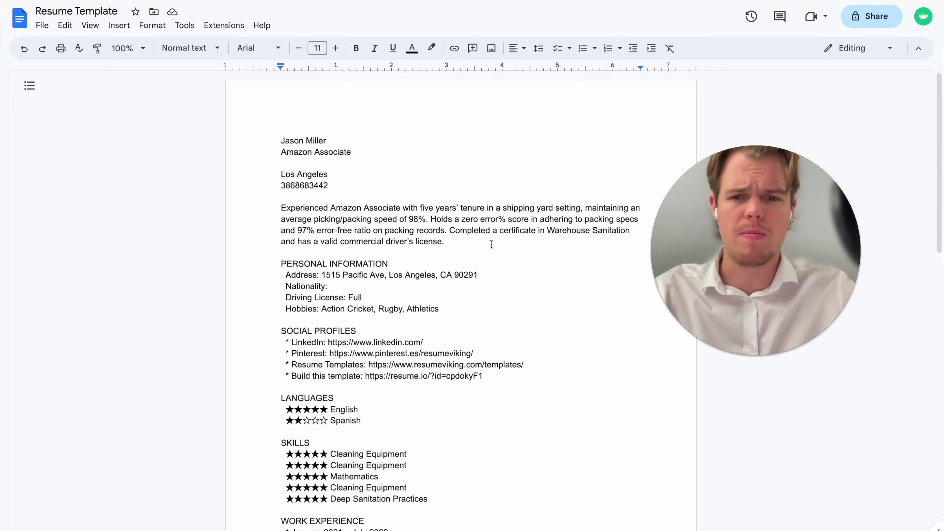
Step: Scroll through the Resume Template document to review its resume sections
{"action": "scroll", "coordinate": [491, 244], "scroll_direction": "down", "scroll_amount": 8}
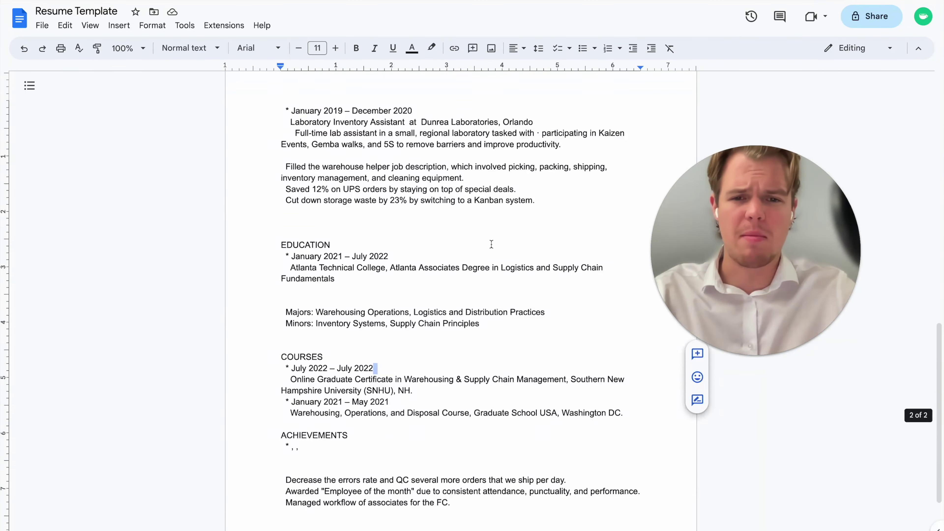
{"action": "scroll", "coordinate": [492, 244], "scroll_direction": "down", "scroll_amount": 2}
{"action": "scroll", "coordinate": [497, 286], "scroll_direction": "up", "scroll_amount": 10}
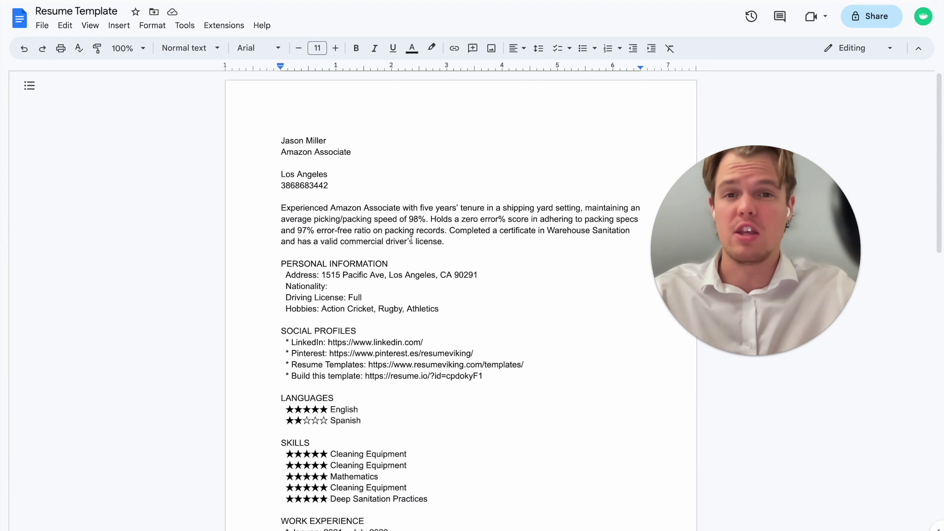
{"action": "scroll", "coordinate": [411, 240], "scroll_direction": "down", "scroll_amount": 3}
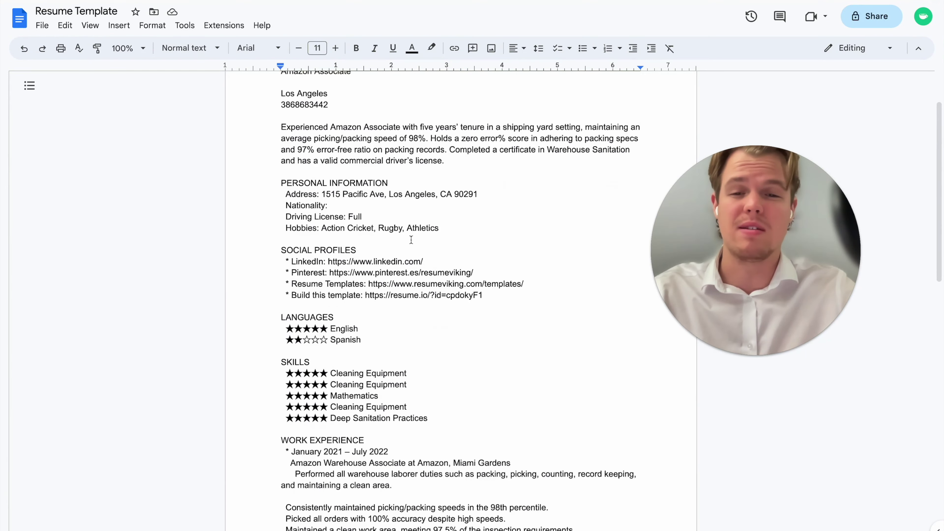
{"action": "scroll", "coordinate": [411, 240], "scroll_direction": "up", "scroll_amount": 3}
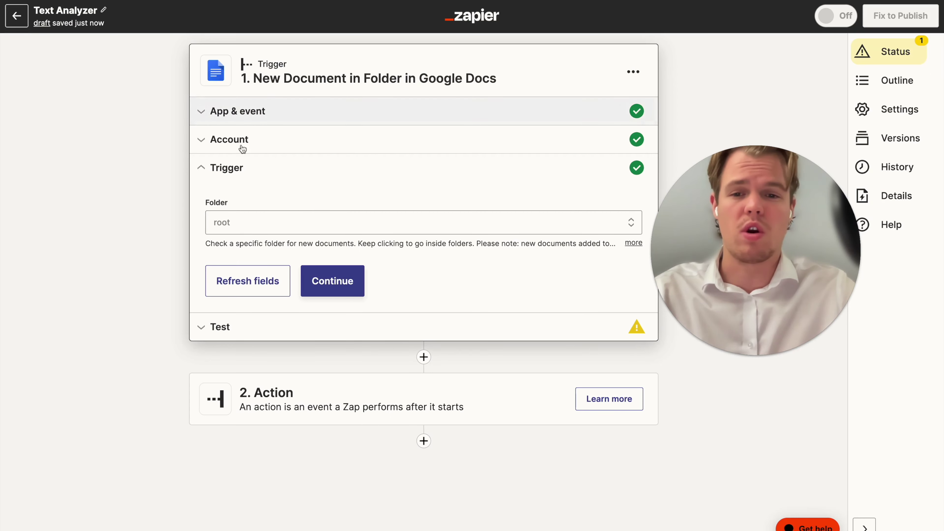
Step: Test the trigger and search the returned sample fields for 'resume'
{"action": "left_click", "coordinate": [332, 281]}
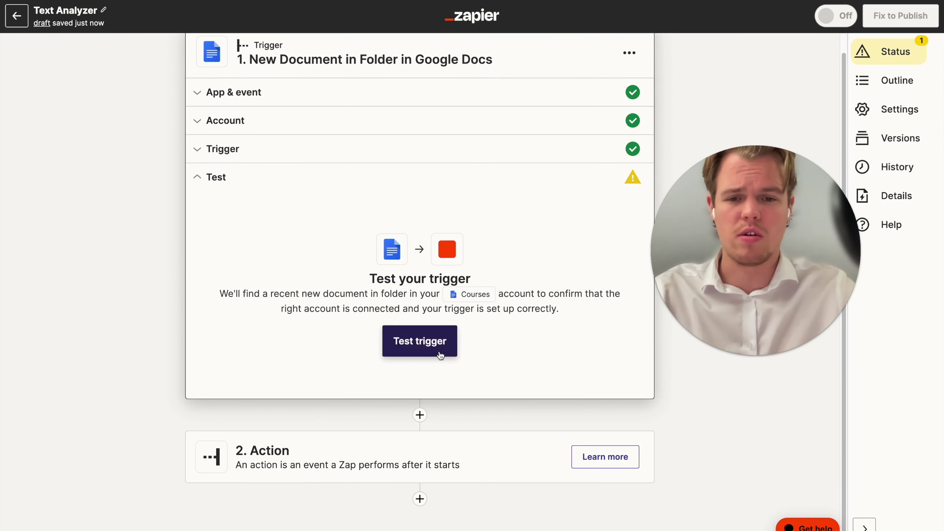
{"action": "left_click", "coordinate": [435, 353]}
{"action": "scroll", "coordinate": [290, 312], "scroll_direction": "down", "scroll_amount": 5}
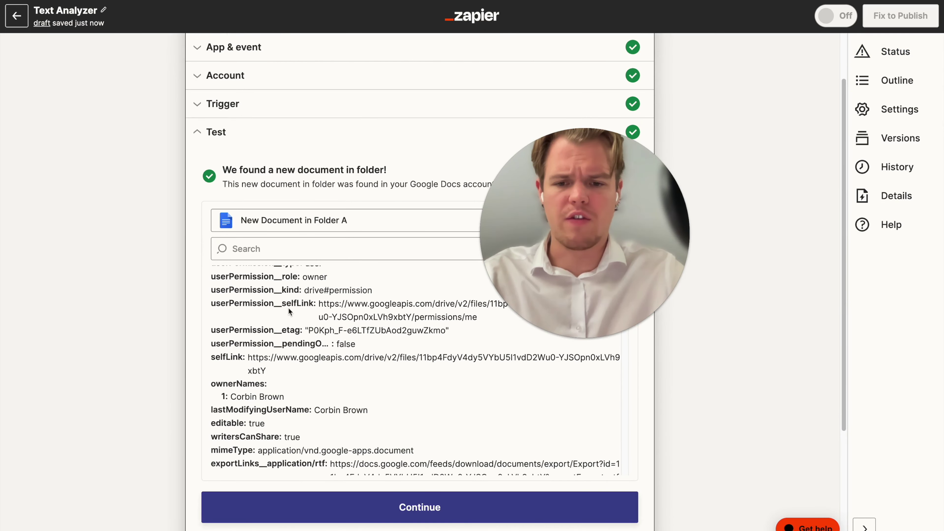
{"action": "left_click", "coordinate": [295, 254]}
{"action": "type", "text": "resume"}
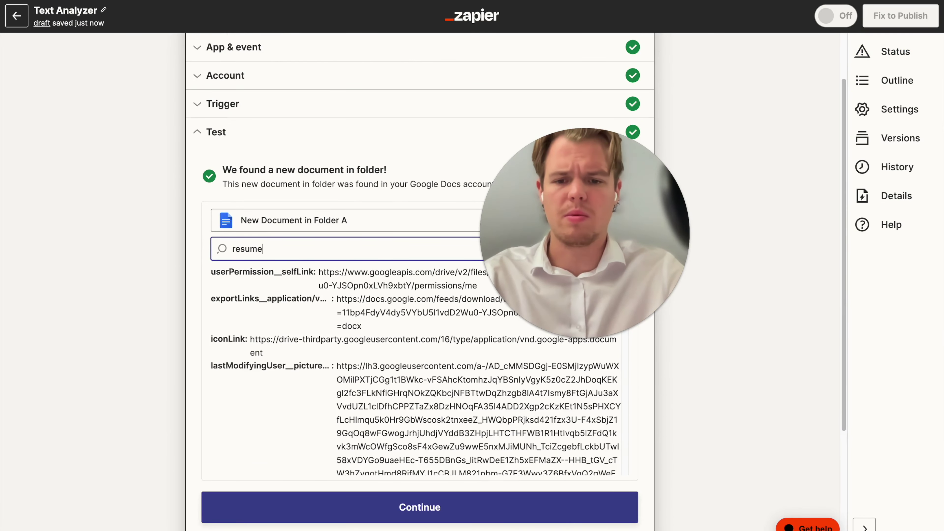
{"action": "scroll", "coordinate": [295, 272], "scroll_direction": "up", "scroll_amount": 3}
{"action": "scroll", "coordinate": [373, 405], "scroll_direction": "down", "scroll_amount": 5}
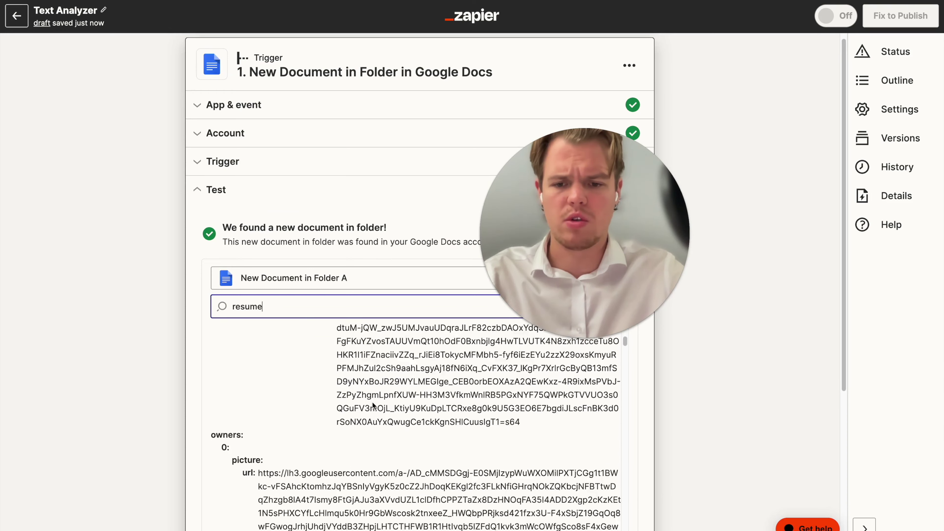
{"action": "scroll", "coordinate": [372, 403], "scroll_direction": "down", "scroll_amount": 5}
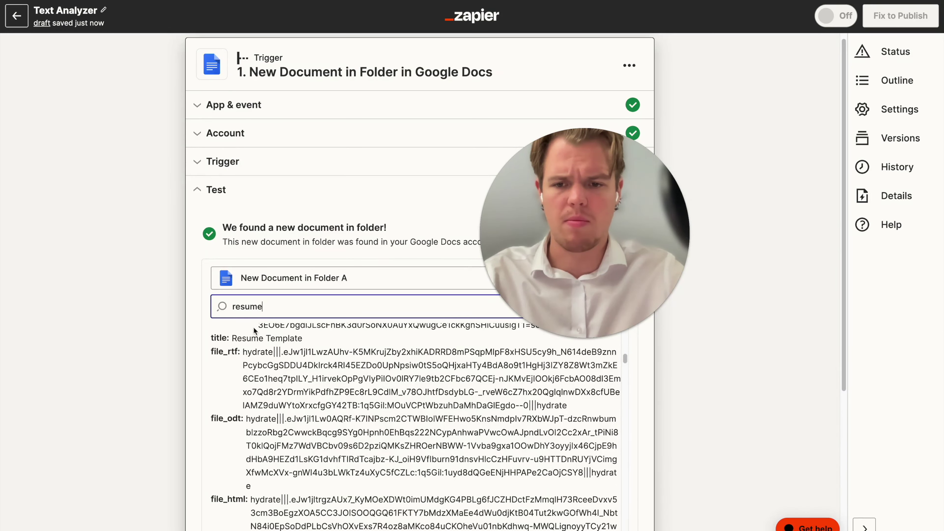
Step: Clear the search and continue from the passing trigger test to the Action step
{"action": "key", "text": "ctrl+a"}
{"action": "key", "text": "BackSpace"}
{"action": "left_click", "coordinate": [140, 307]}
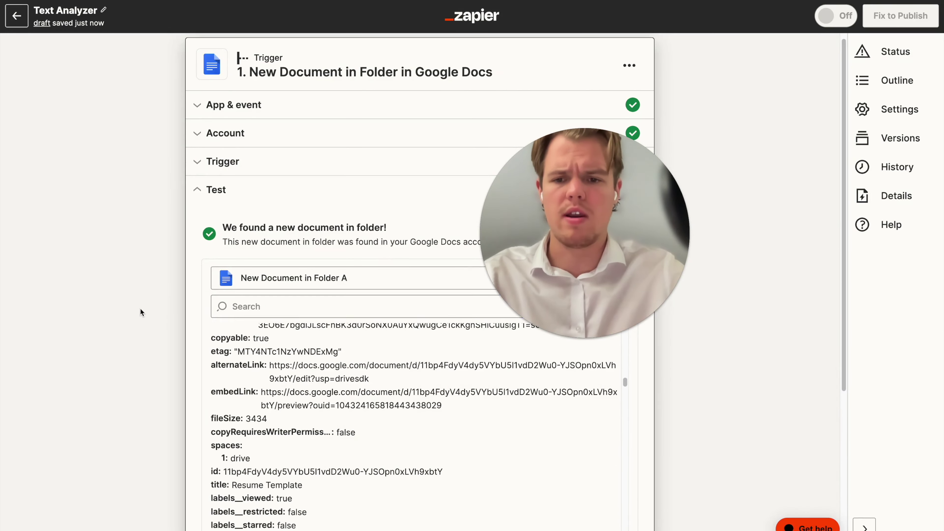
{"action": "scroll", "coordinate": [140, 308], "scroll_direction": "down", "scroll_amount": 5}
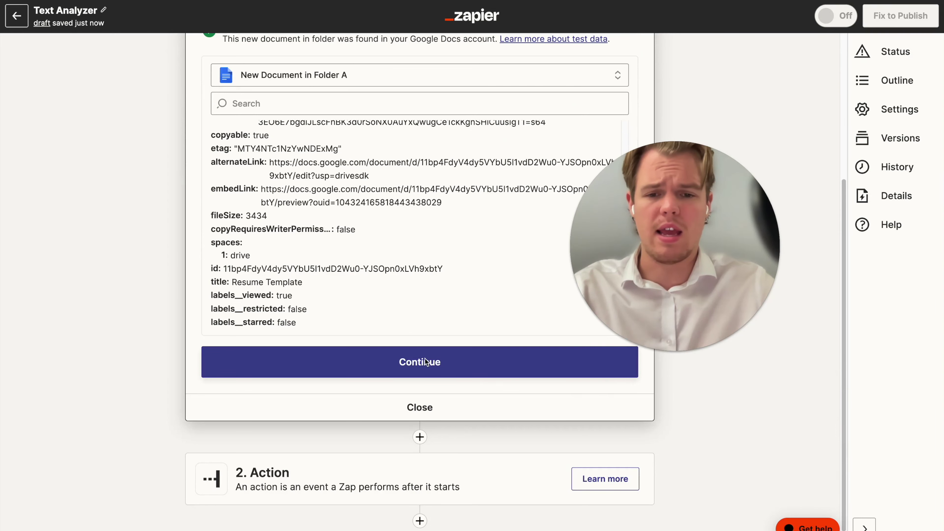
{"action": "left_click", "coordinate": [426, 361]}
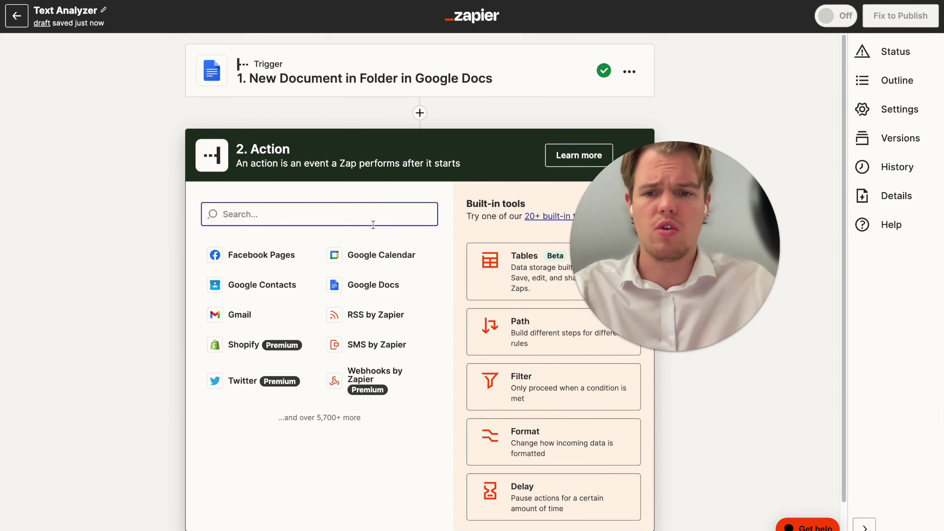
Step: Choose ChatGPT with the Conversation event as the action
{"action": "type", "text": "chatgpt"}
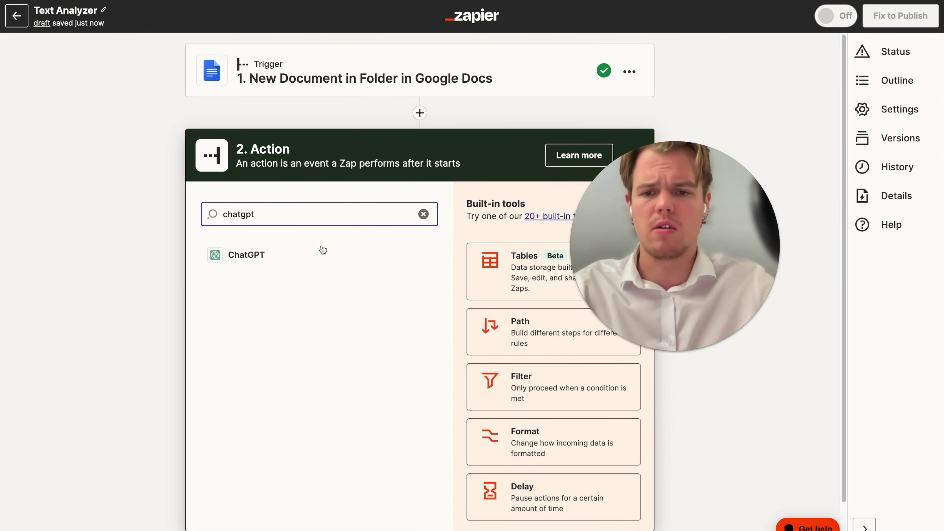
{"action": "left_click", "coordinate": [323, 250]}
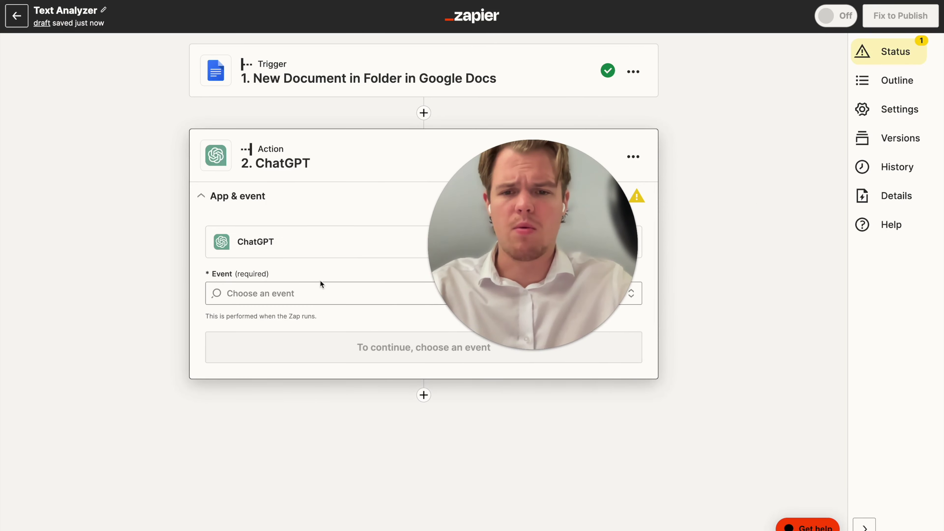
{"action": "left_click", "coordinate": [321, 288]}
{"action": "left_click", "coordinate": [330, 340]}
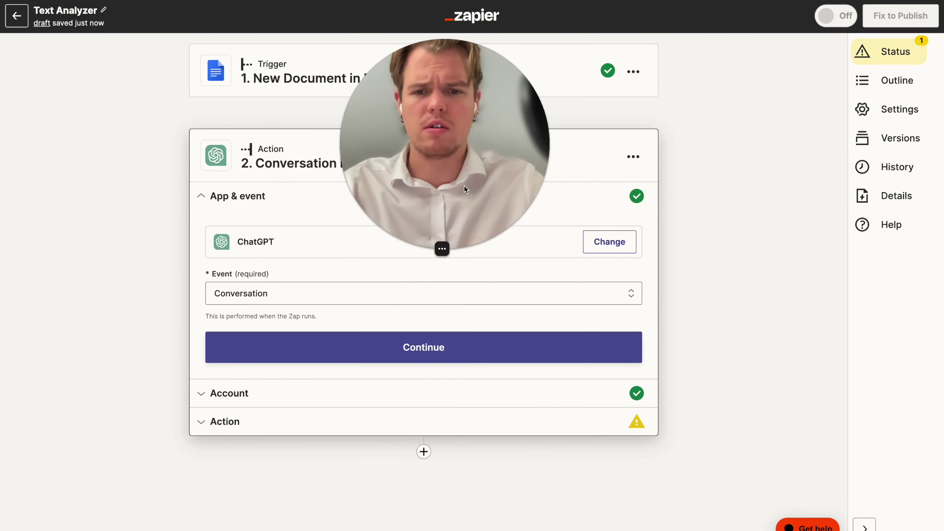
{"action": "left_click", "coordinate": [386, 346]}
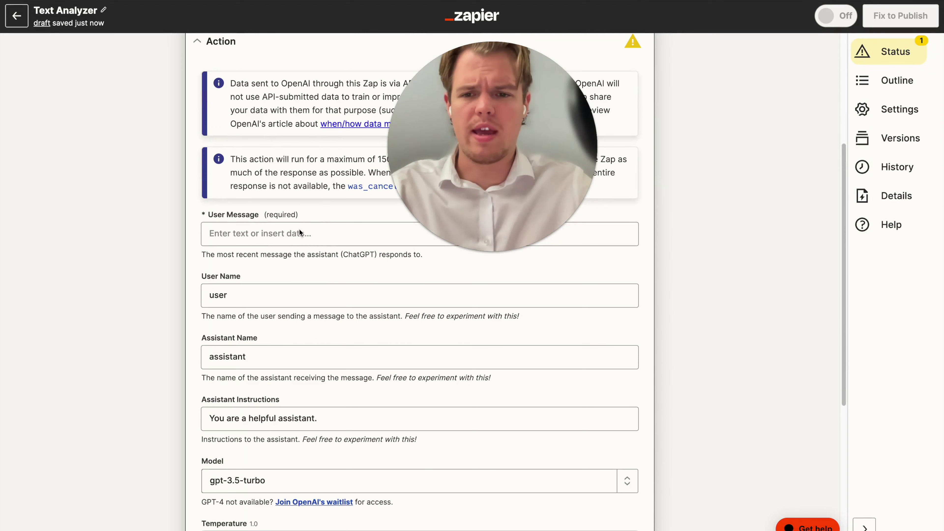
Step: Insert the resume's File Raw Plaintext Content into the User Message, followed by a new line
{"action": "left_click", "coordinate": [298, 232]}
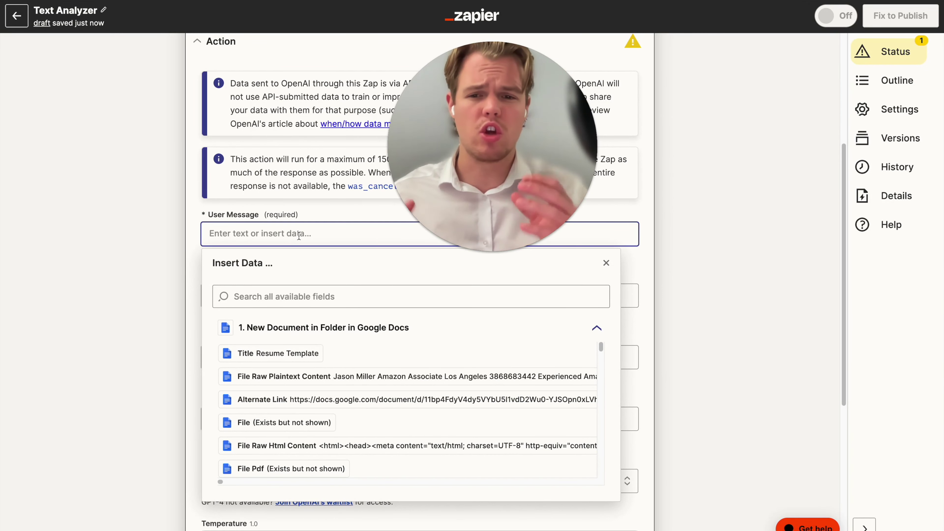
{"action": "scroll", "coordinate": [299, 235], "scroll_direction": "up", "scroll_amount": 3}
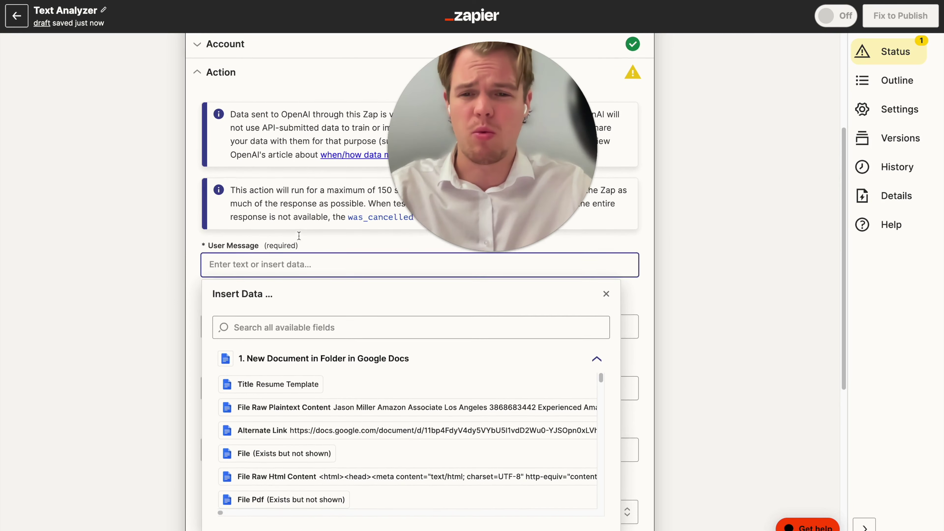
{"action": "scroll", "coordinate": [300, 238], "scroll_direction": "up", "scroll_amount": 1}
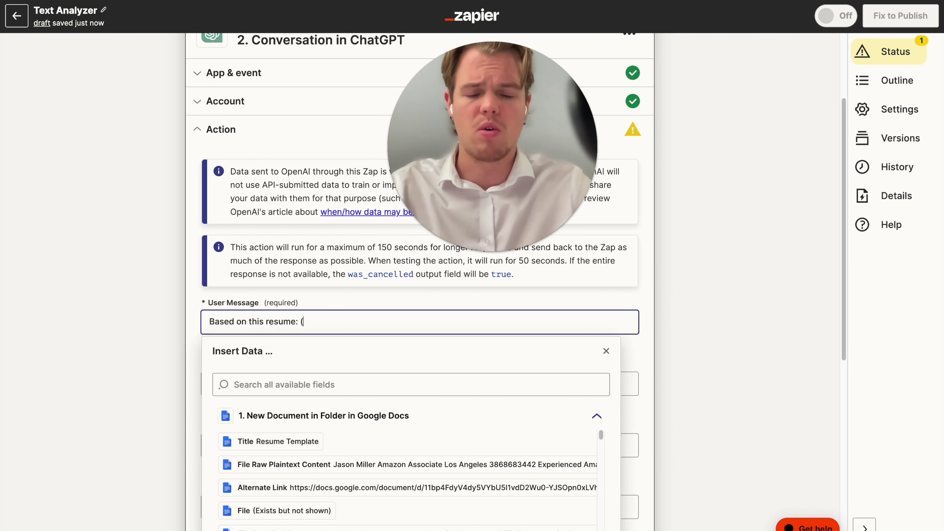
{"action": "scroll", "coordinate": [338, 337], "scroll_direction": "down", "scroll_amount": 1}
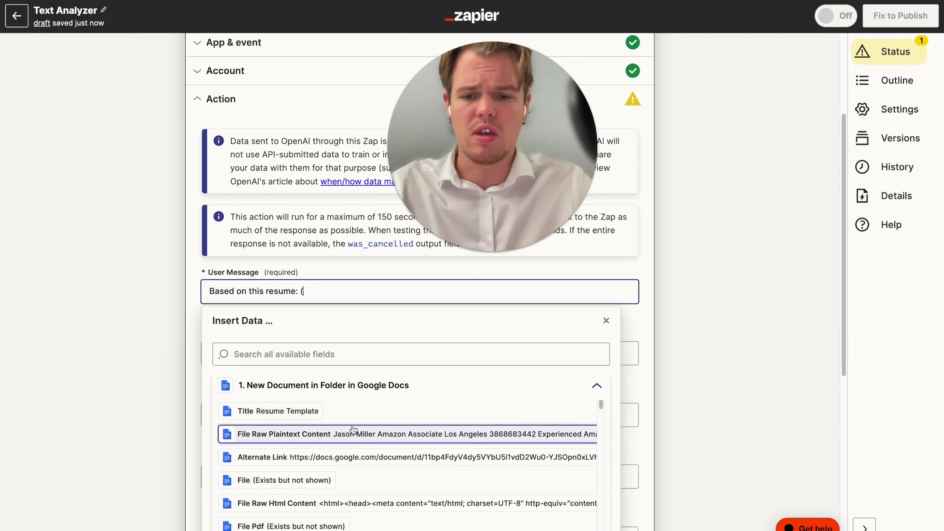
{"action": "left_click", "coordinate": [357, 434]}
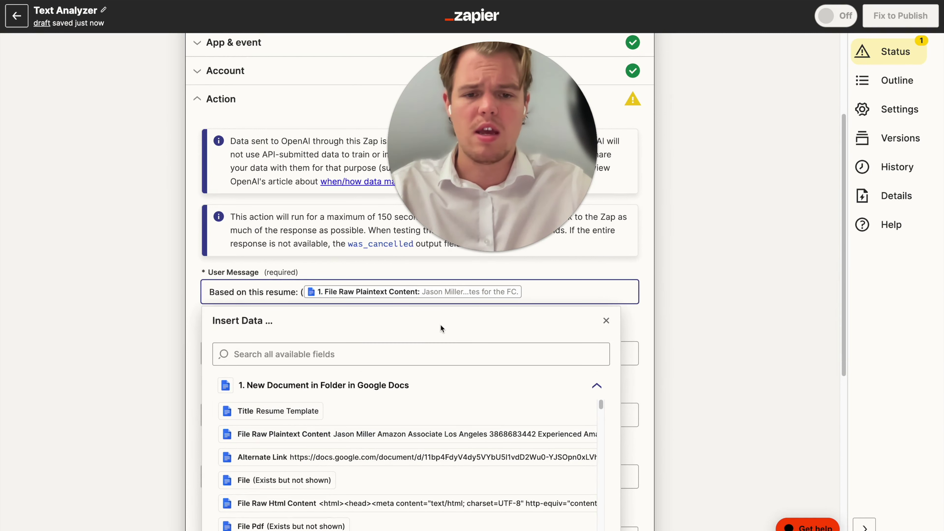
{"action": "key", "text": "Return"}
{"action": "key", "text": "Return"}
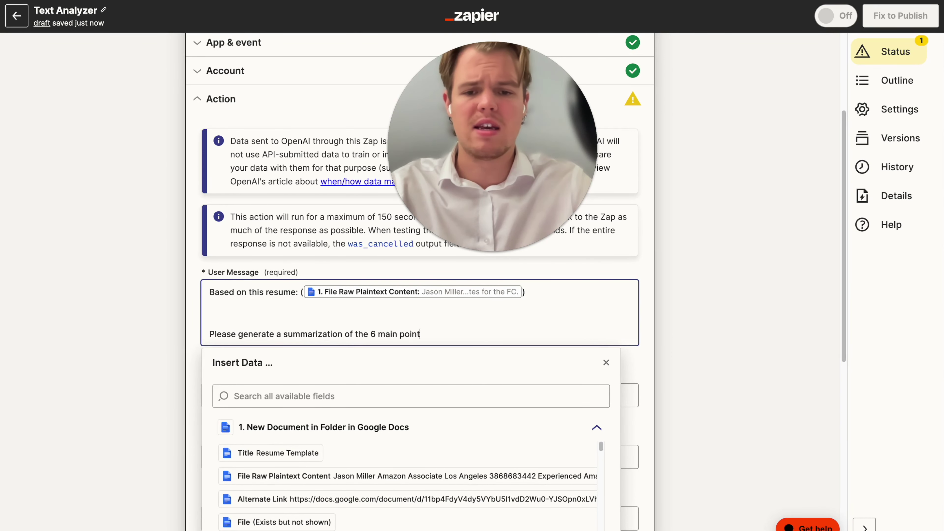
Step: Set the ChatGPT Memory Key to 'resout' and continue to testing
{"action": "left_click", "coordinate": [105, 334]}
{"action": "scroll", "coordinate": [122, 341], "scroll_direction": "down", "scroll_amount": 5}
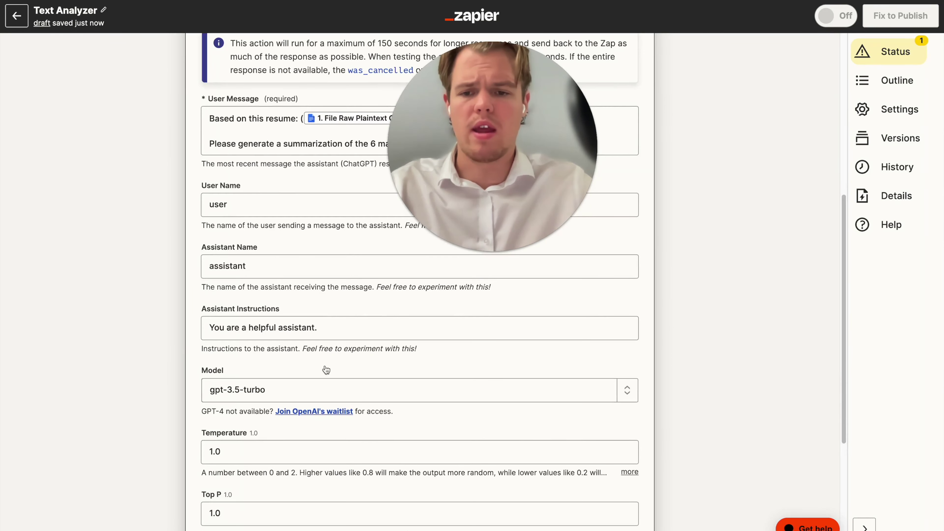
{"action": "scroll", "coordinate": [307, 393], "scroll_direction": "down", "scroll_amount": 5}
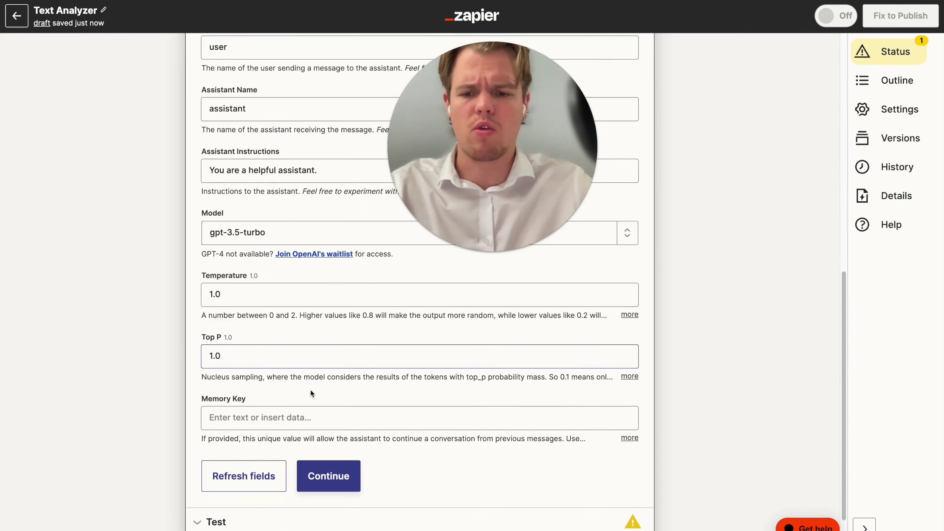
{"action": "left_click", "coordinate": [305, 414]}
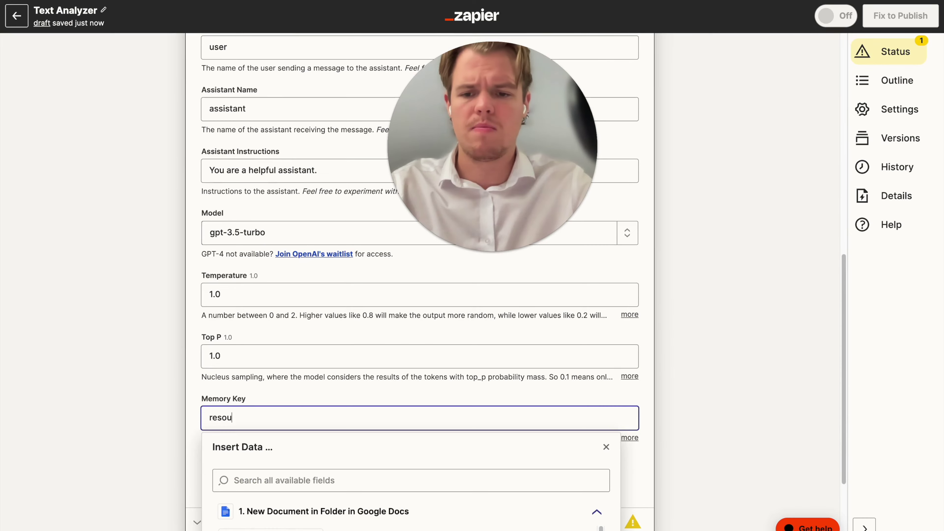
{"action": "type", "text": "resout"}
{"action": "left_click", "coordinate": [133, 418]}
{"action": "left_click", "coordinate": [327, 421]}
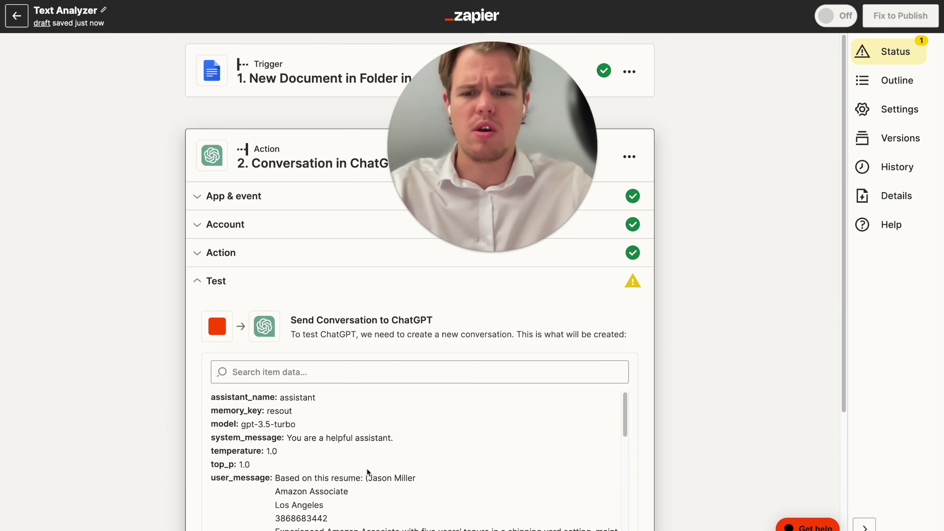
Step: Test the action and review the returned six-point resume summary
{"action": "scroll", "coordinate": [361, 470], "scroll_direction": "down", "scroll_amount": 10}
{"action": "left_click", "coordinate": [337, 448]}
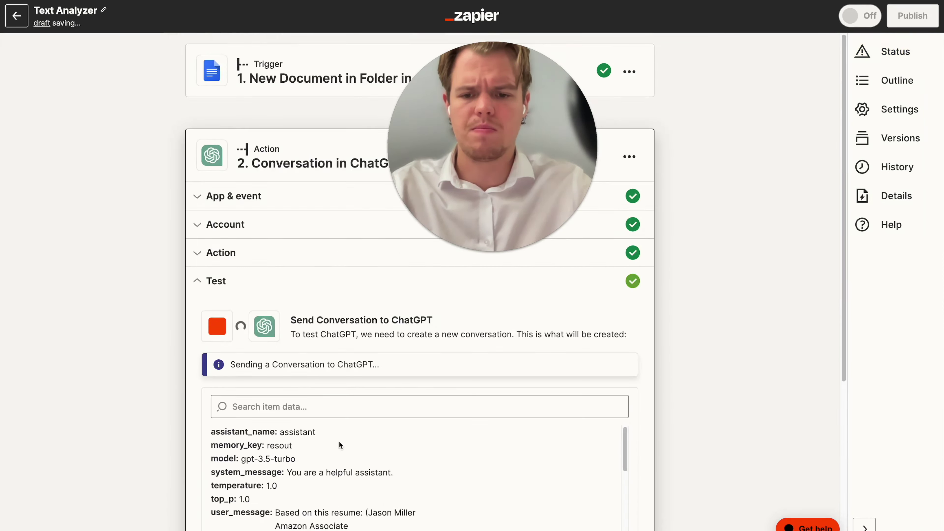
{"action": "scroll", "coordinate": [231, 379], "scroll_direction": "down", "scroll_amount": 10}
{"action": "scroll", "coordinate": [231, 379], "scroll_direction": "up", "scroll_amount": 15}
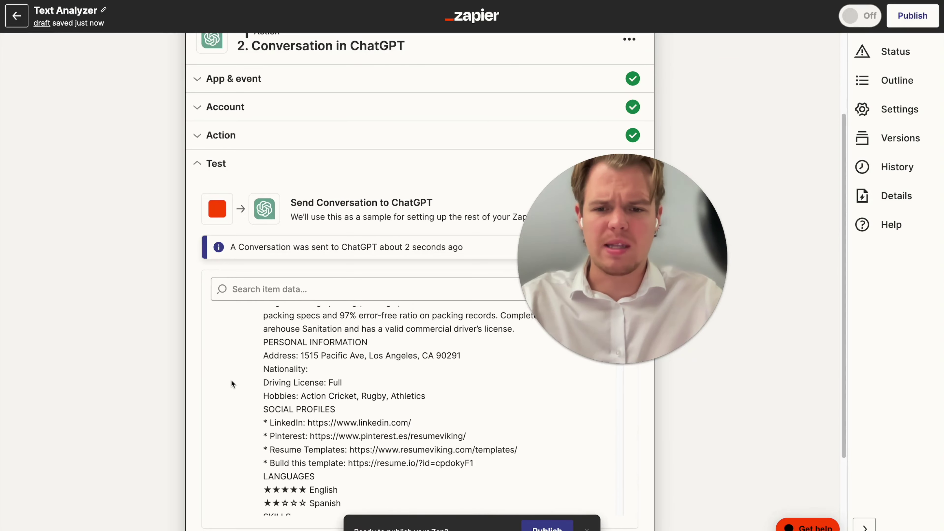
{"action": "scroll", "coordinate": [231, 378], "scroll_direction": "down", "scroll_amount": 12}
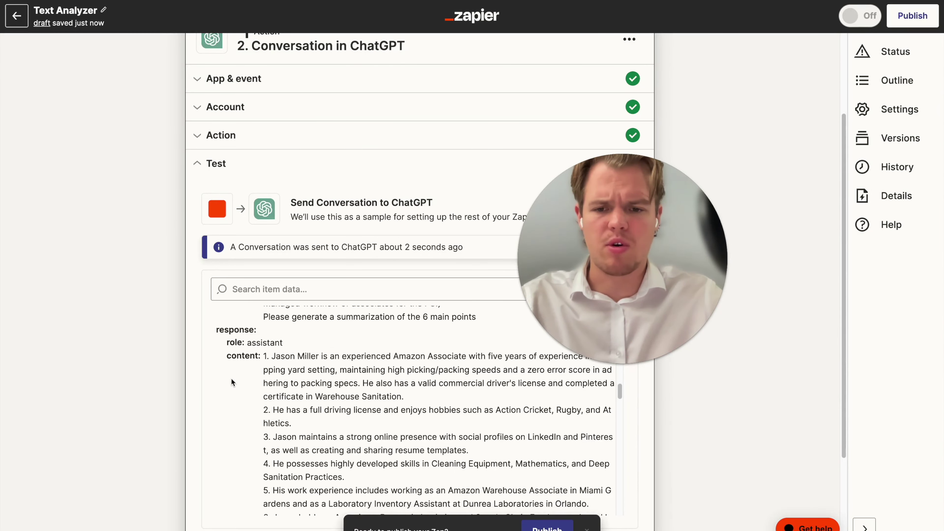
{"action": "scroll", "coordinate": [231, 378], "scroll_direction": "down", "scroll_amount": 2}
{"action": "scroll", "coordinate": [161, 309], "scroll_direction": "up", "scroll_amount": 3}
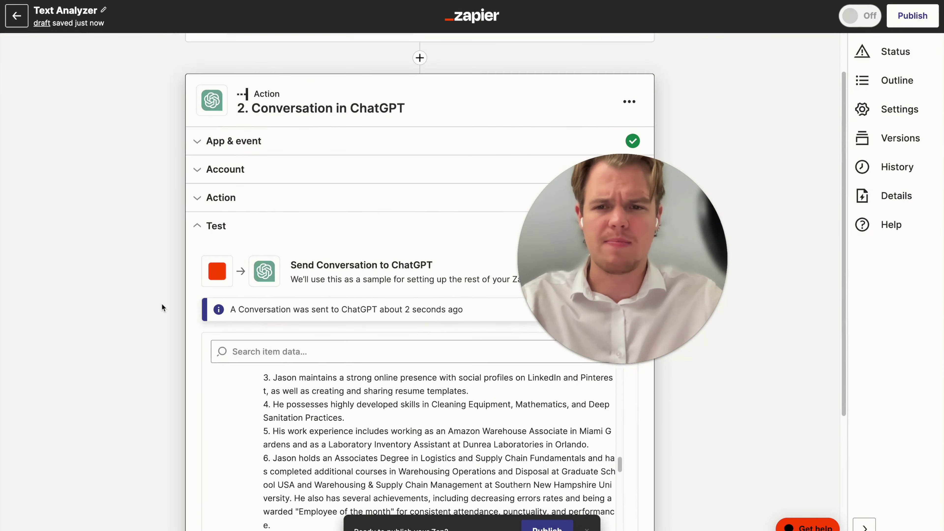
Step: Reopen the ChatGPT step's action settings and locate the User Message prompt
{"action": "left_click", "coordinate": [271, 174]}
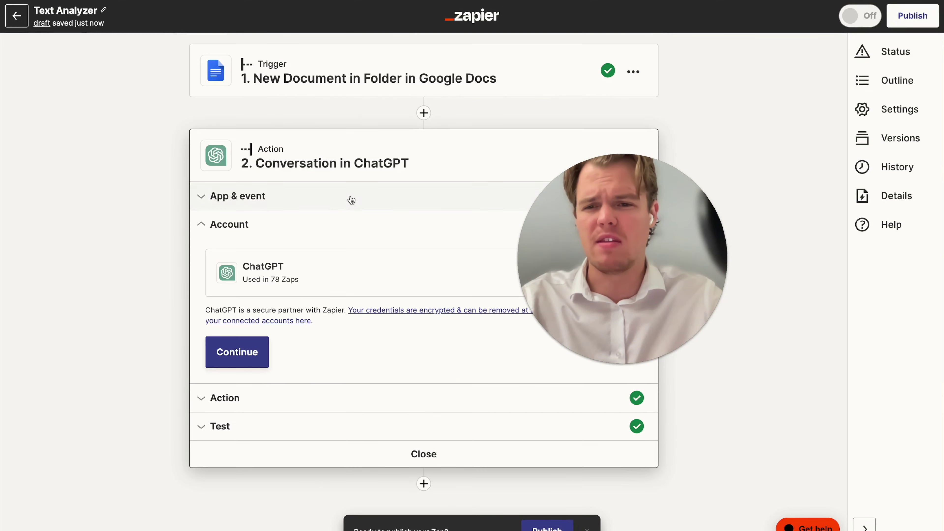
{"action": "left_click", "coordinate": [305, 404]}
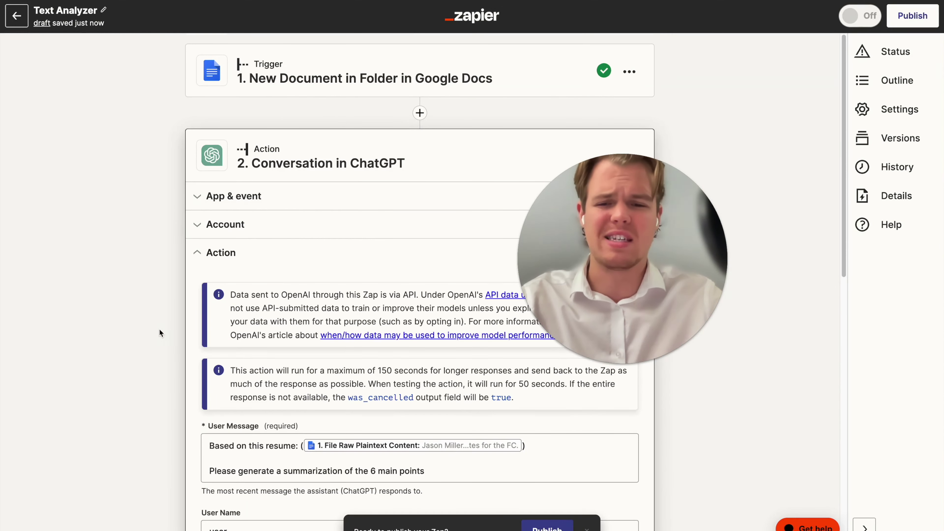
{"action": "scroll", "coordinate": [158, 331], "scroll_direction": "down", "scroll_amount": 3}
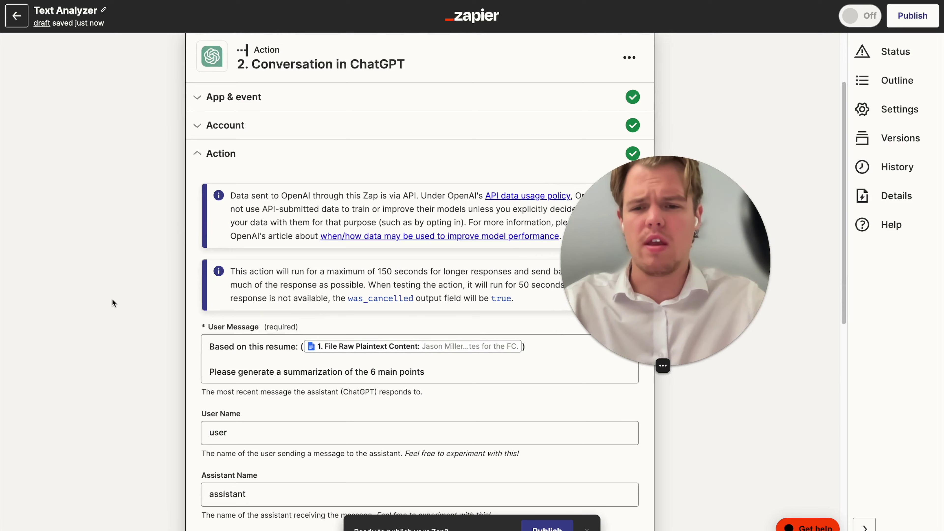
{"action": "scroll", "coordinate": [112, 302], "scroll_direction": "down", "scroll_amount": 6}
{"action": "scroll", "coordinate": [113, 302], "scroll_direction": "up", "scroll_amount": 2}
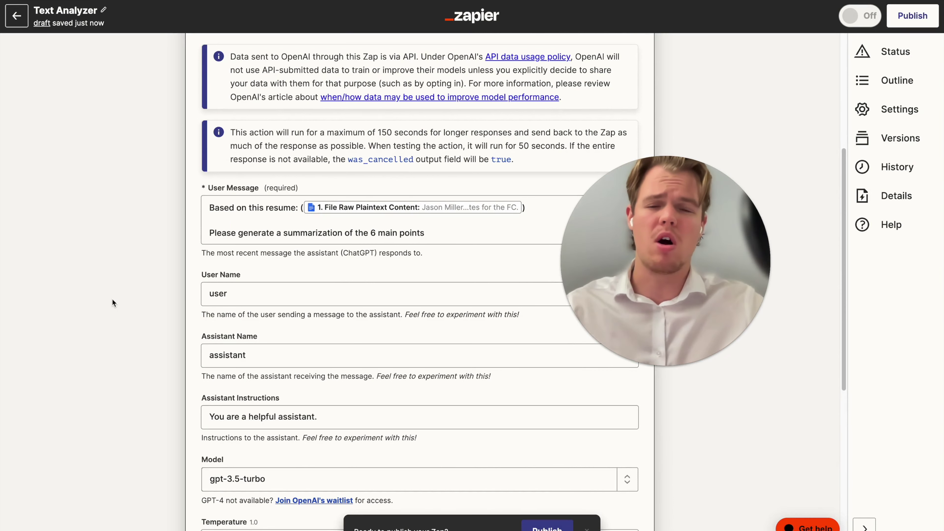
{"action": "scroll", "coordinate": [112, 301], "scroll_direction": "up", "scroll_amount": 2}
{"action": "scroll", "coordinate": [179, 312], "scroll_direction": "up", "scroll_amount": 3}
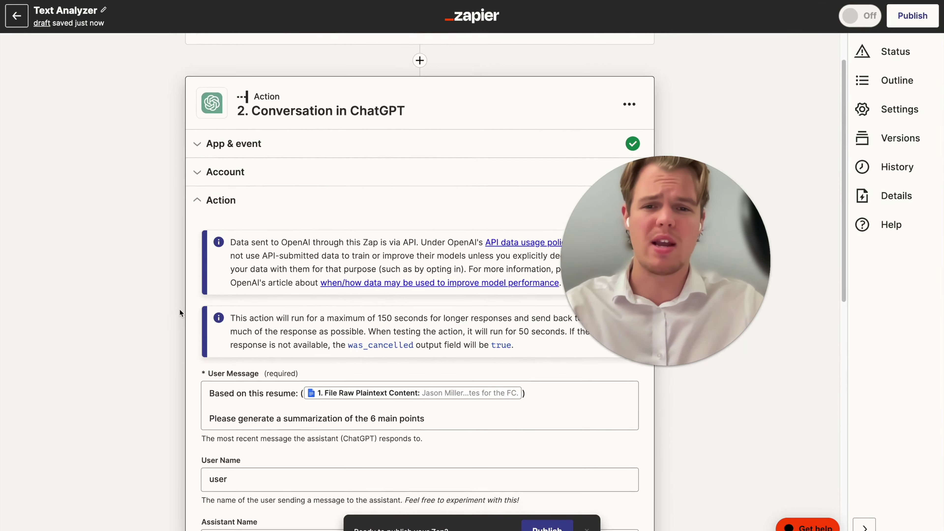
{"action": "scroll", "coordinate": [180, 312], "scroll_direction": "down", "scroll_amount": 2}
{"action": "scroll", "coordinate": [179, 308], "scroll_direction": "down", "scroll_amount": 1}
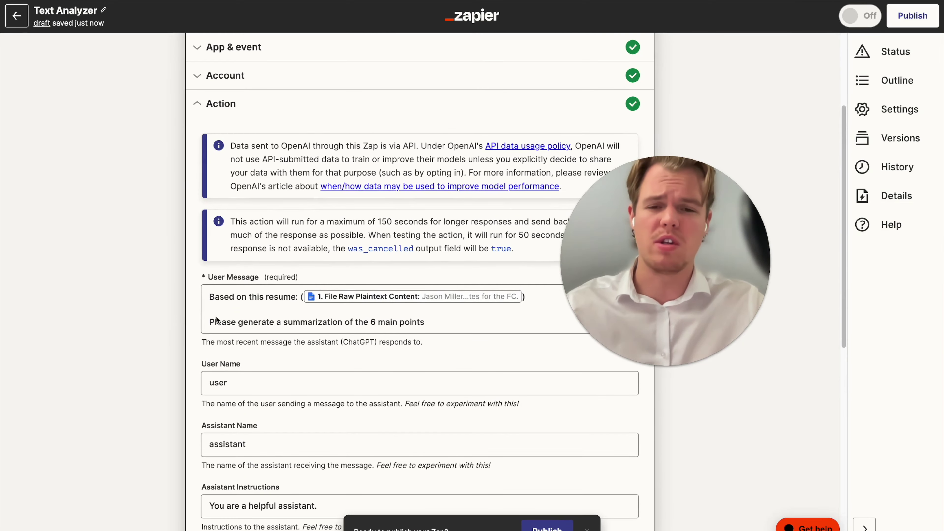
Step: Replace the 'six main points' wording with 'work experience specifically what' in the prompt
{"action": "left_click", "coordinate": [439, 322]}
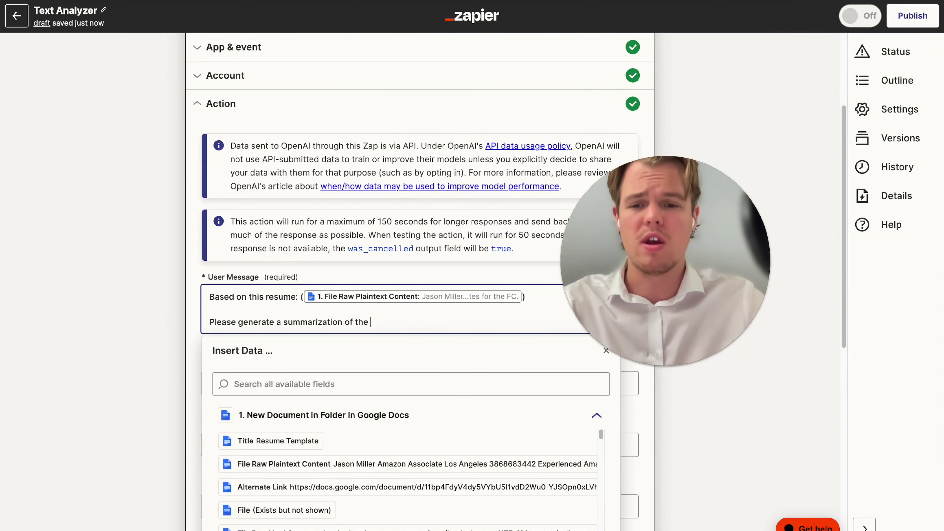
{"action": "key", "text": "BackSpace"}
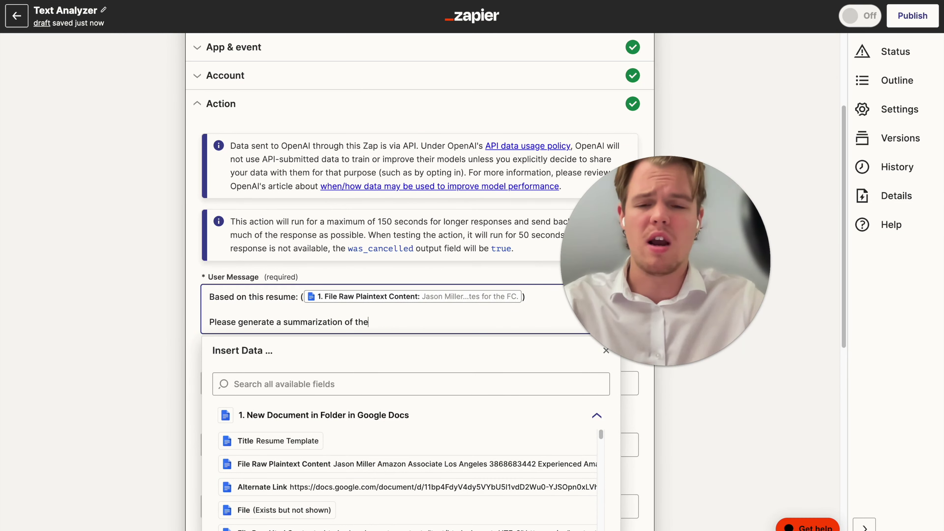
{"action": "type", "text": "work ex"}
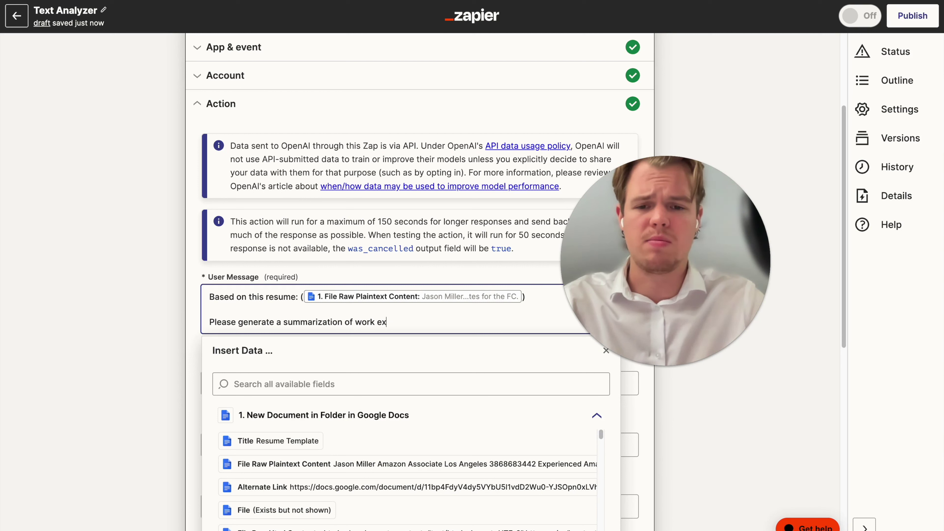
{"action": "type", "text": "perience specific"}
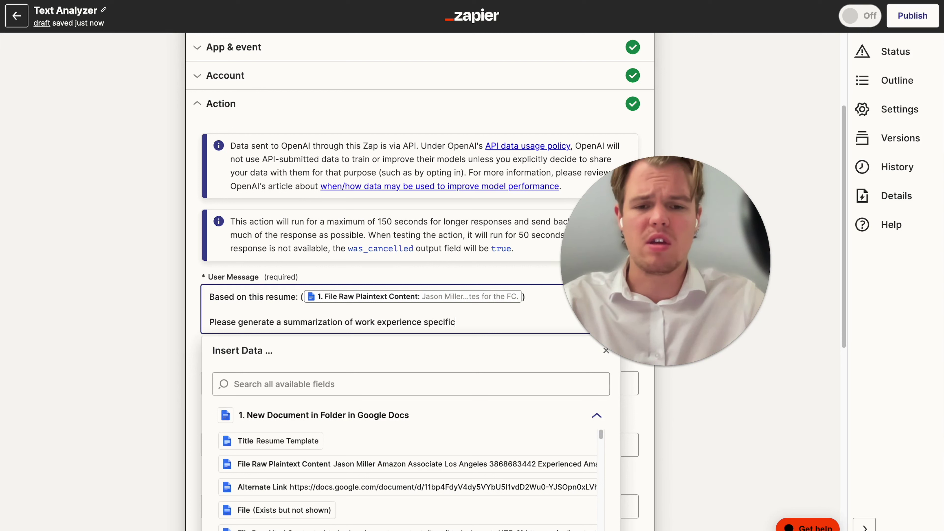
{"action": "type", "text": "ally whats occured with 2020 a"}
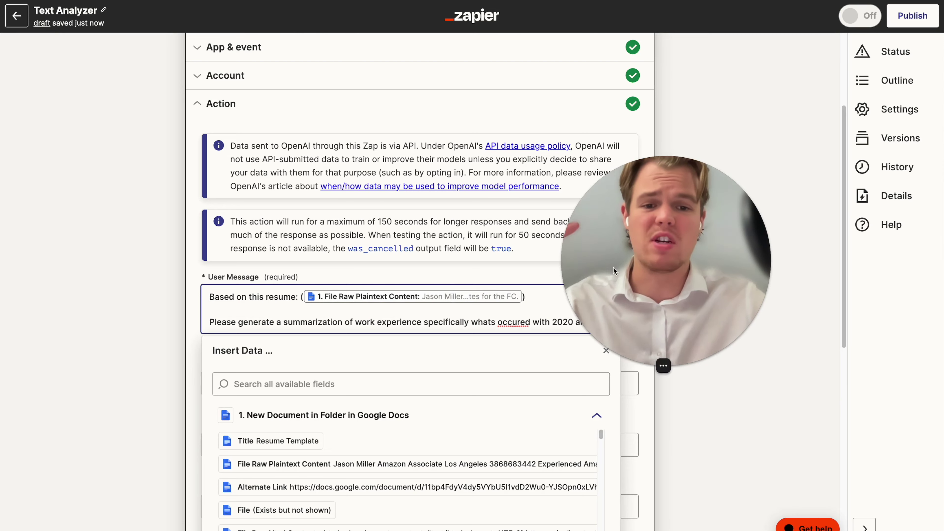
{"action": "left_click", "coordinate": [602, 300]}
{"action": "scroll", "coordinate": [587, 323], "scroll_direction": "down", "scroll_amount": 2}
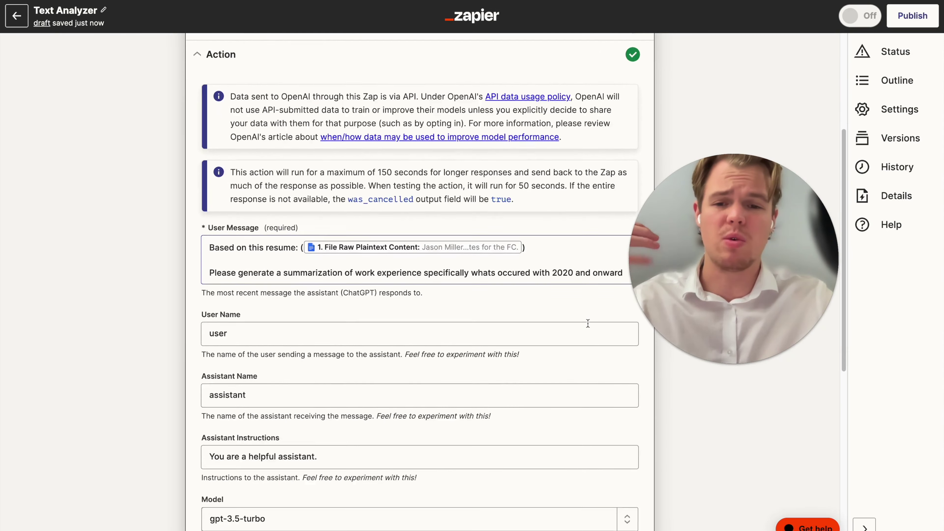
{"action": "scroll", "coordinate": [588, 323], "scroll_direction": "down", "scroll_amount": 10}
Step: Retest the ChatGPT step and review its work-experience summary from 2020 onward
{"action": "left_click", "coordinate": [354, 439]}
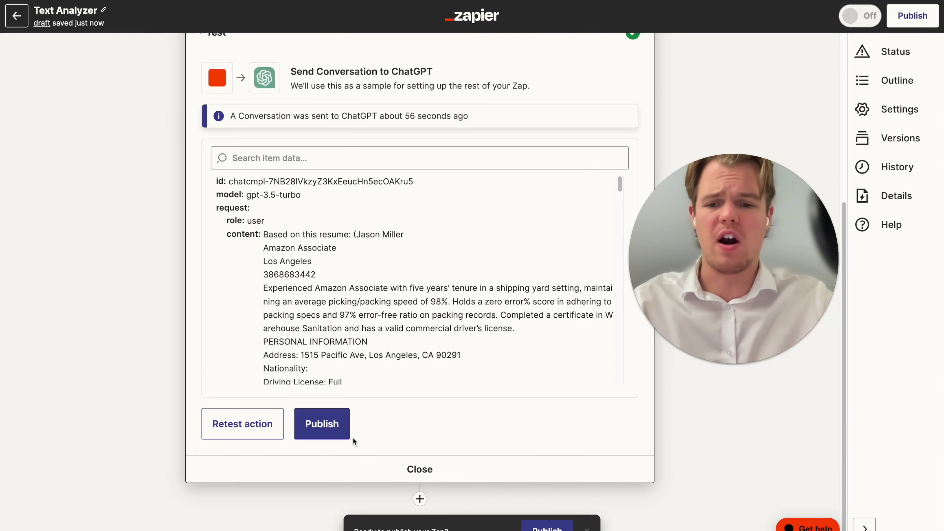
{"action": "left_click", "coordinate": [242, 423]}
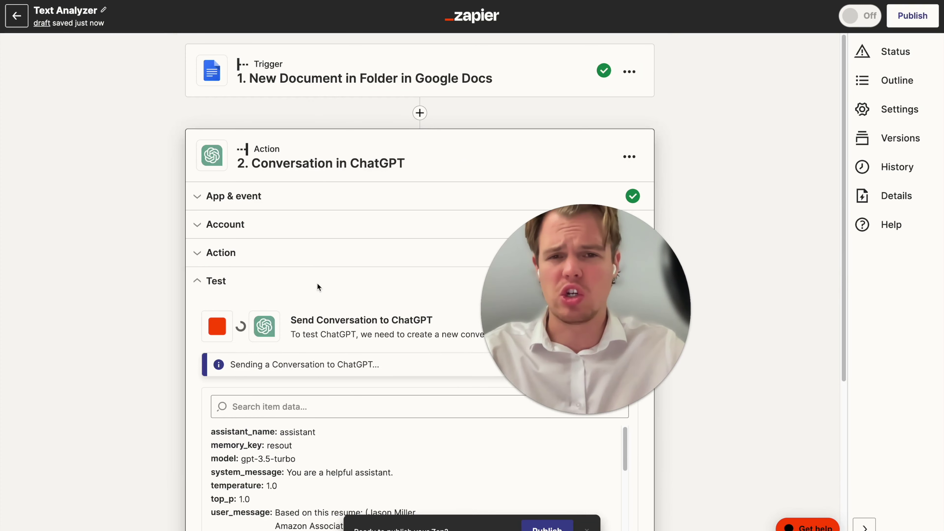
{"action": "scroll", "coordinate": [317, 282], "scroll_direction": "down", "scroll_amount": 10}
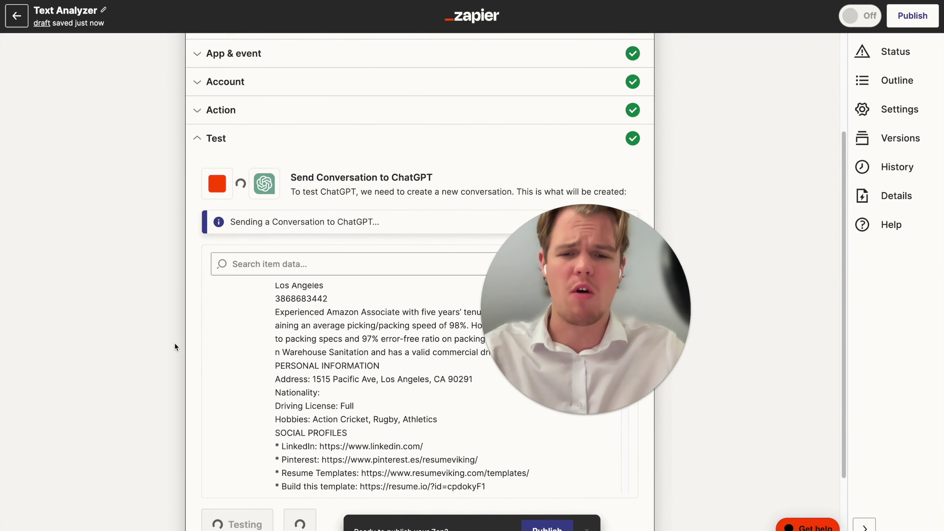
{"action": "scroll", "coordinate": [174, 344], "scroll_direction": "down", "scroll_amount": 2}
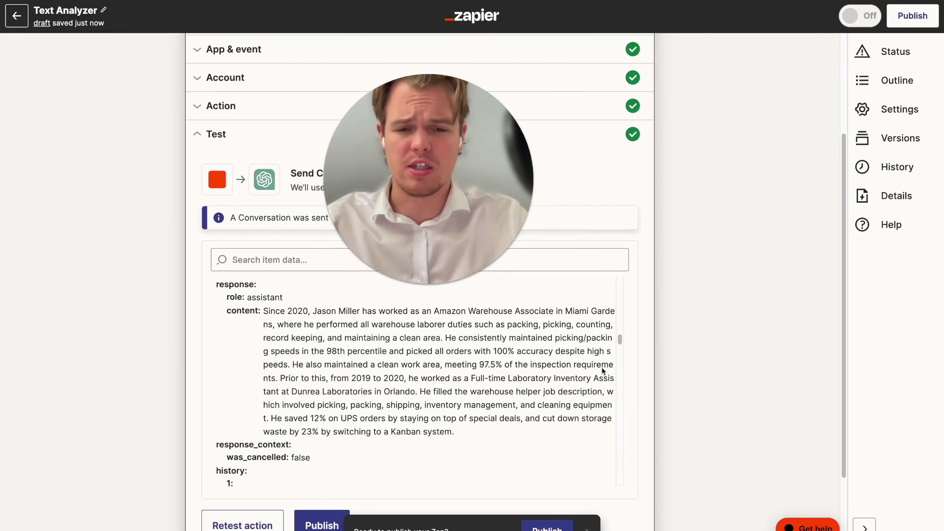
{"action": "scroll", "coordinate": [602, 367], "scroll_direction": "up", "scroll_amount": 1}
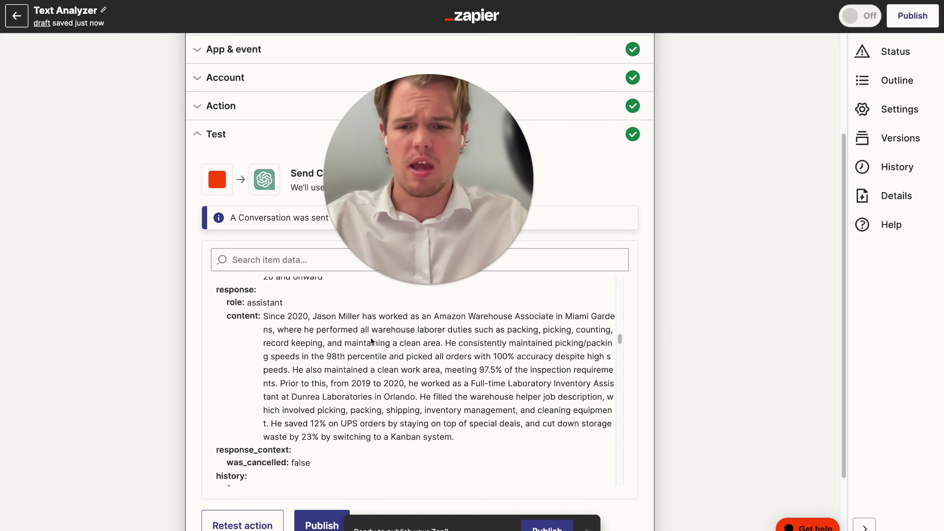
{"action": "scroll", "coordinate": [438, 144], "scroll_direction": "up", "scroll_amount": 4}
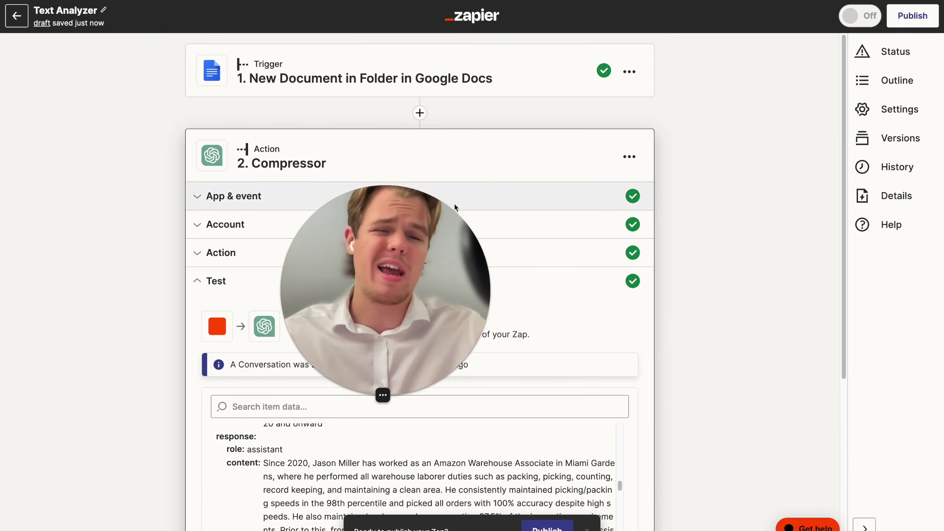
Step: Scroll through the Compressor test output, including its education and courses details
{"action": "scroll", "coordinate": [461, 182], "scroll_direction": "down", "scroll_amount": 1}
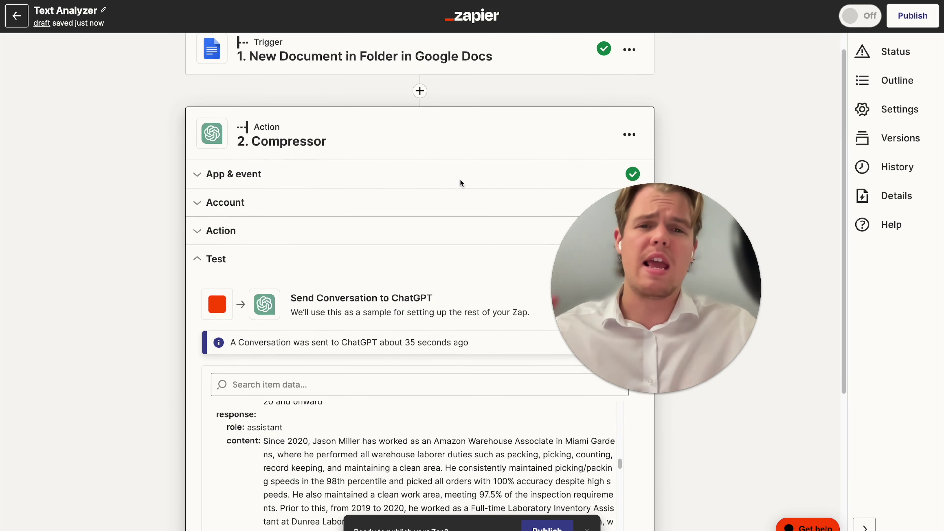
{"action": "scroll", "coordinate": [460, 182], "scroll_direction": "down", "scroll_amount": 1}
{"action": "scroll", "coordinate": [460, 180], "scroll_direction": "down", "scroll_amount": 2}
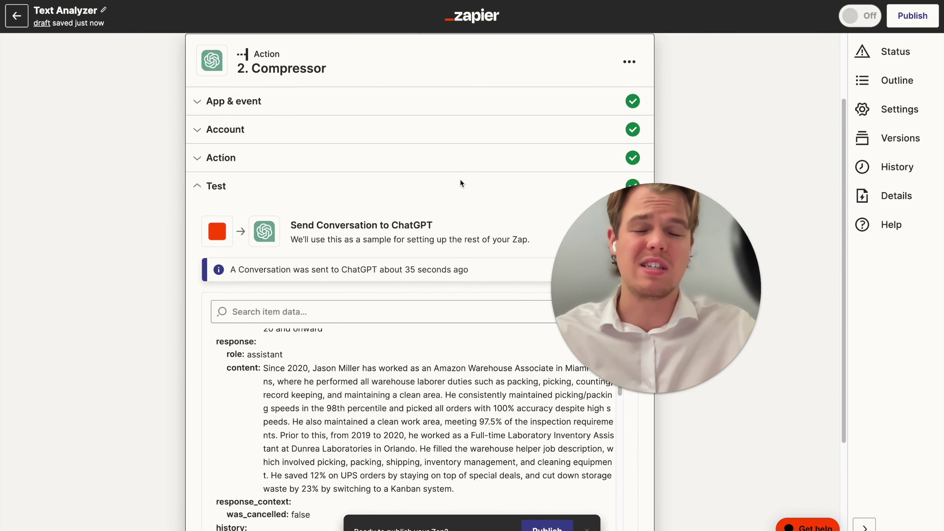
{"action": "scroll", "coordinate": [460, 183], "scroll_direction": "down", "scroll_amount": 5}
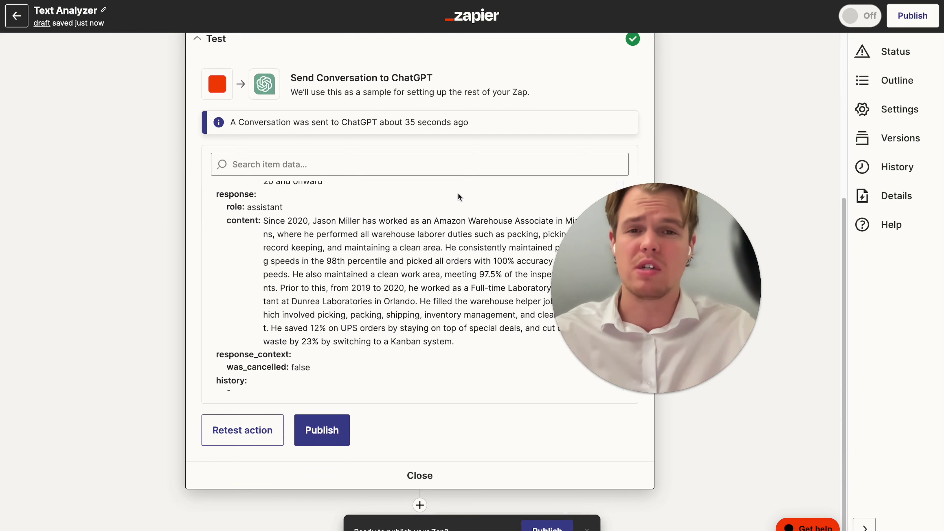
{"action": "scroll", "coordinate": [459, 196], "scroll_direction": "down", "scroll_amount": 5}
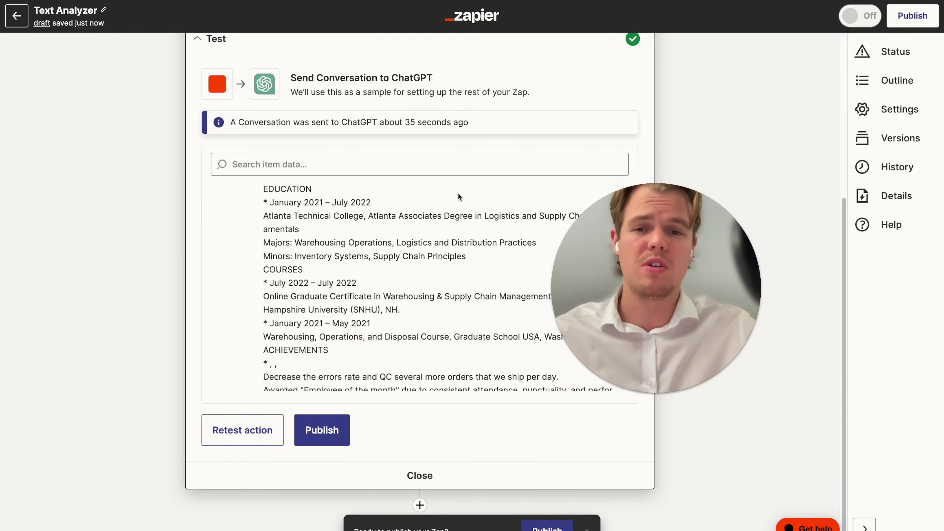
{"action": "scroll", "coordinate": [444, 109], "scroll_direction": "up", "scroll_amount": 6}
{"action": "scroll", "coordinate": [443, 110], "scroll_direction": "up", "scroll_amount": 1}
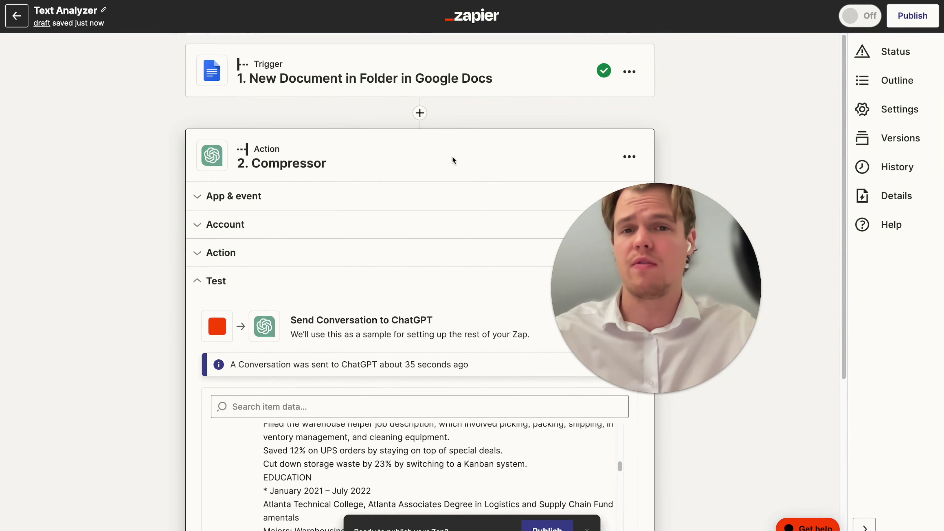
{"action": "scroll", "coordinate": [451, 160], "scroll_direction": "down", "scroll_amount": 2}
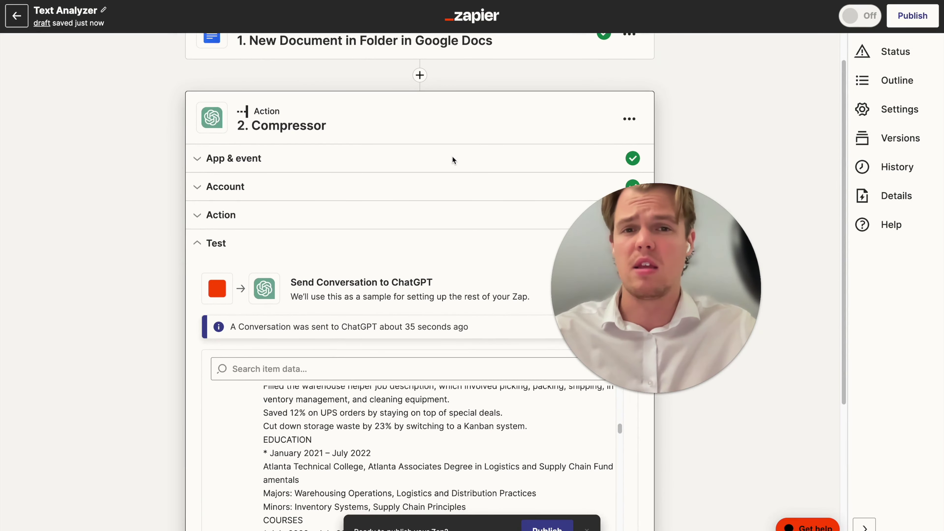
{"action": "scroll", "coordinate": [452, 157], "scroll_direction": "down", "scroll_amount": 5}
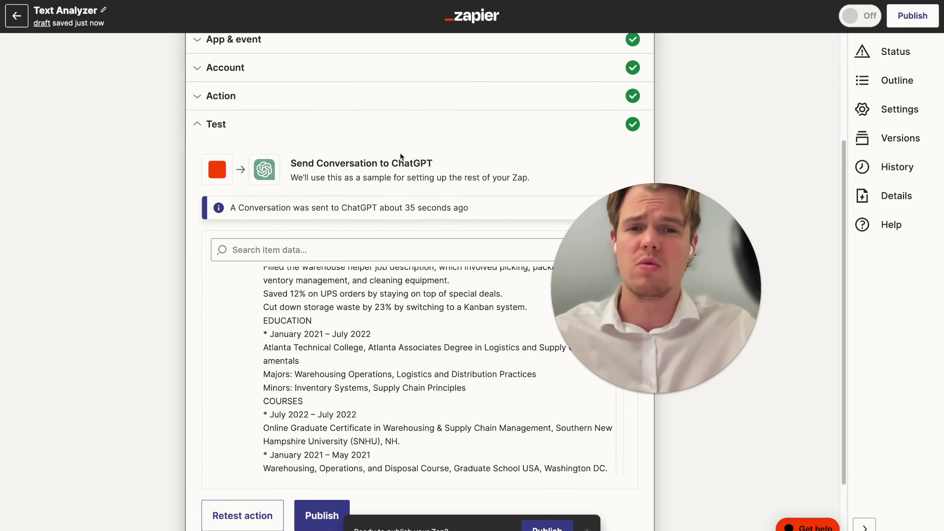
{"action": "scroll", "coordinate": [173, 168], "scroll_direction": "up", "scroll_amount": 5}
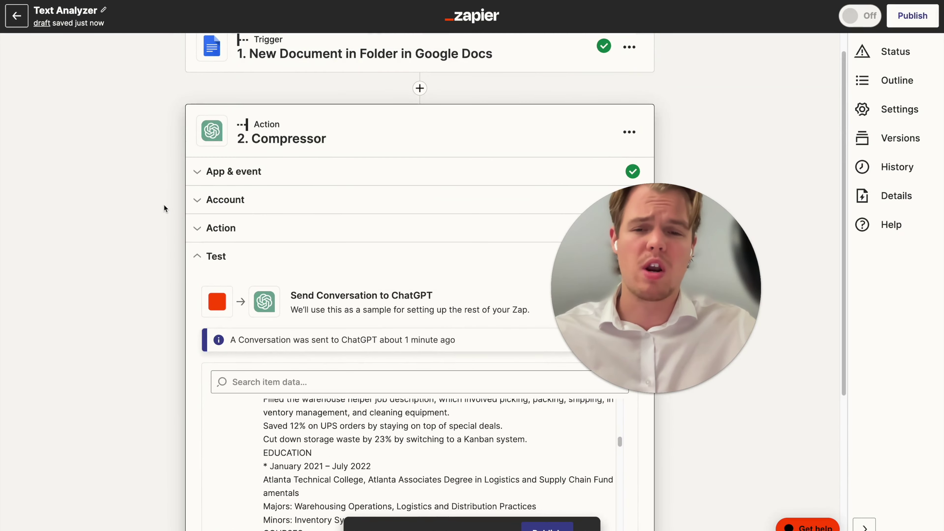
{"action": "scroll", "coordinate": [164, 204], "scroll_direction": "down", "scroll_amount": 1}
{"action": "scroll", "coordinate": [164, 205], "scroll_direction": "up", "scroll_amount": 1}
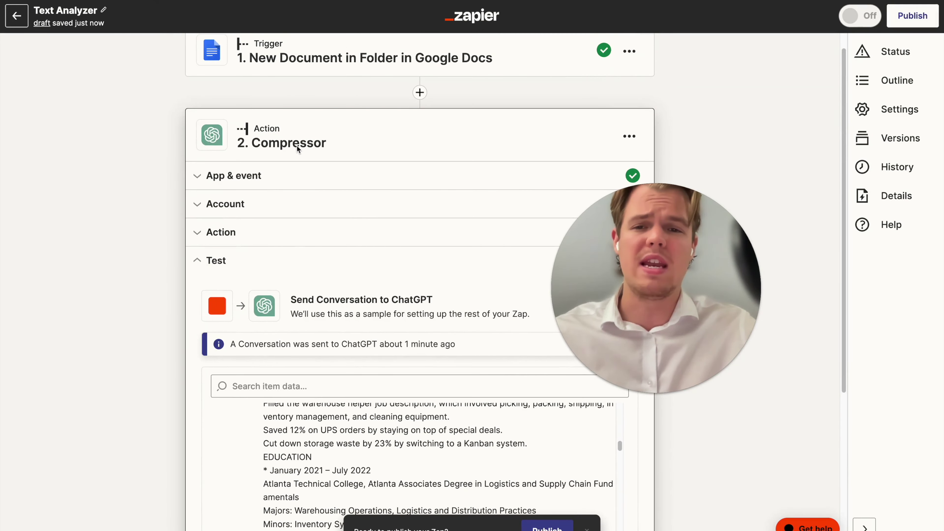
{"action": "scroll", "coordinate": [298, 182], "scroll_direction": "down", "scroll_amount": 10}
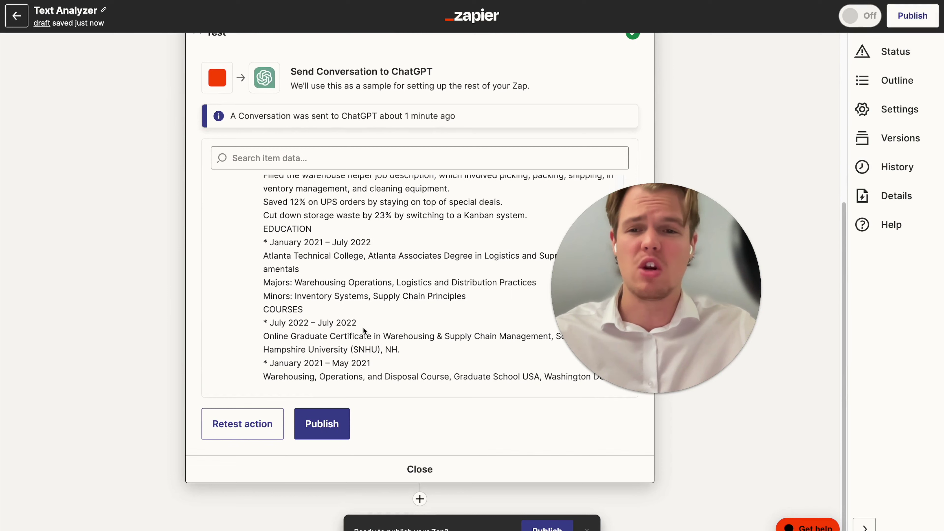
Step: Add a third step using ChatGPT with the Conversation event
{"action": "left_click", "coordinate": [420, 498]}
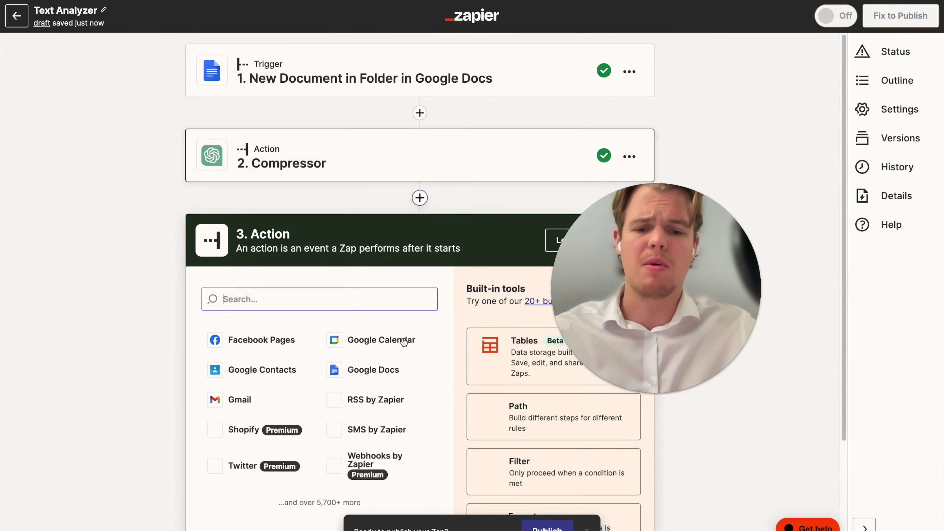
{"action": "type", "text": "chatgpt"}
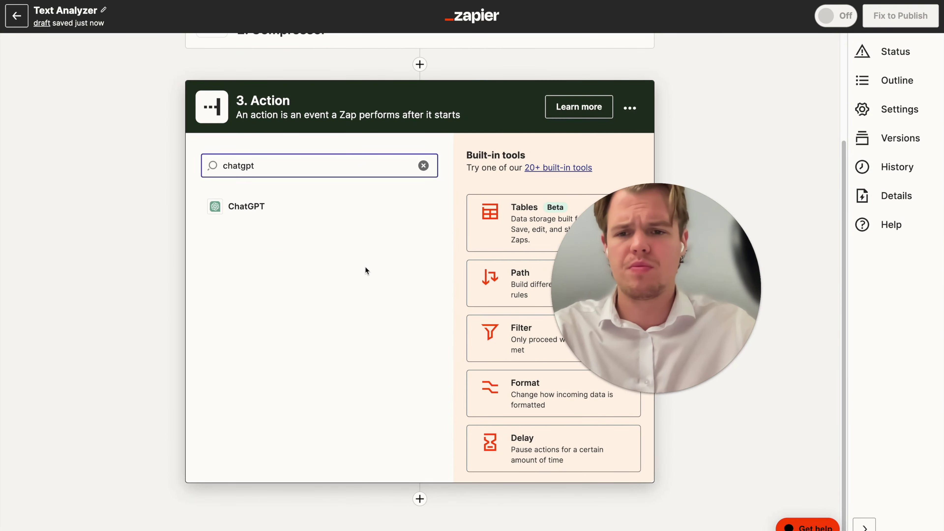
{"action": "left_click", "coordinate": [238, 207]}
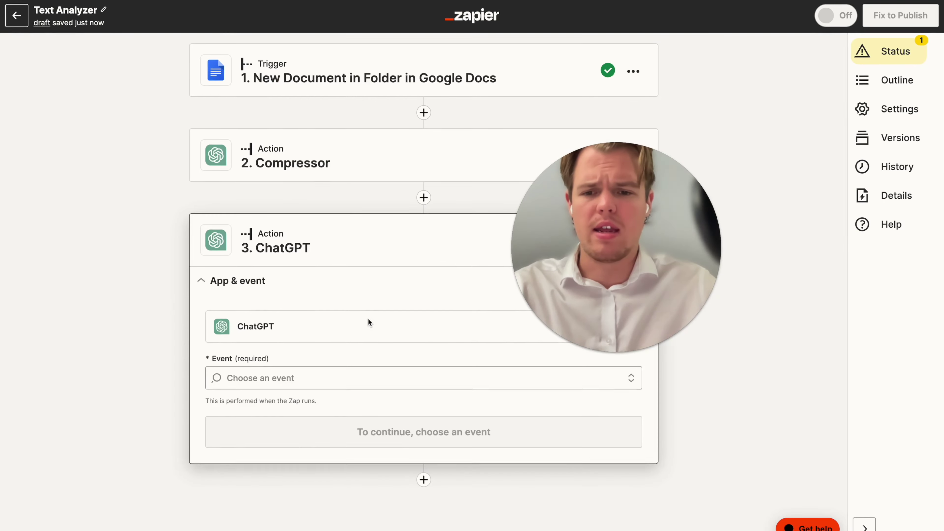
{"action": "left_click", "coordinate": [304, 432]}
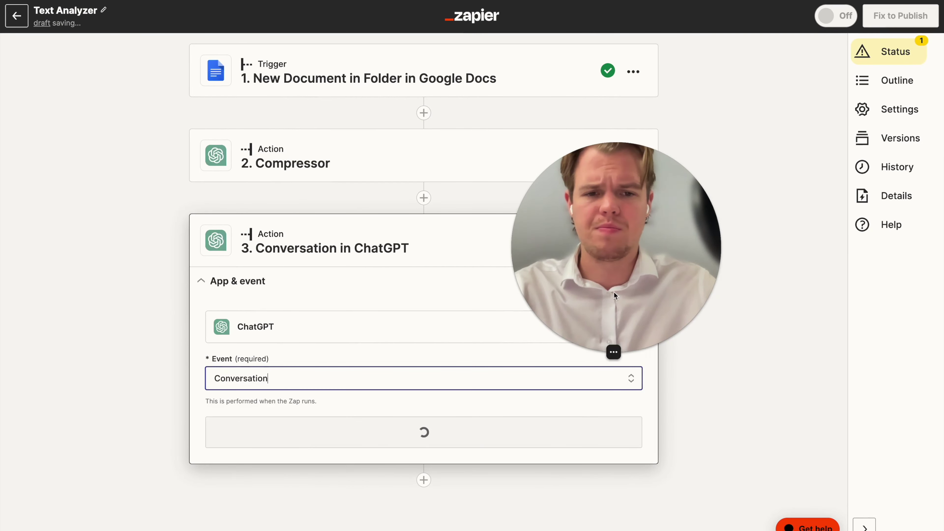
Step: Start the User Message with 'Based on this tesume: (' plus the File Raw Plaintext Content pill and ')'
{"action": "left_click", "coordinate": [369, 205]}
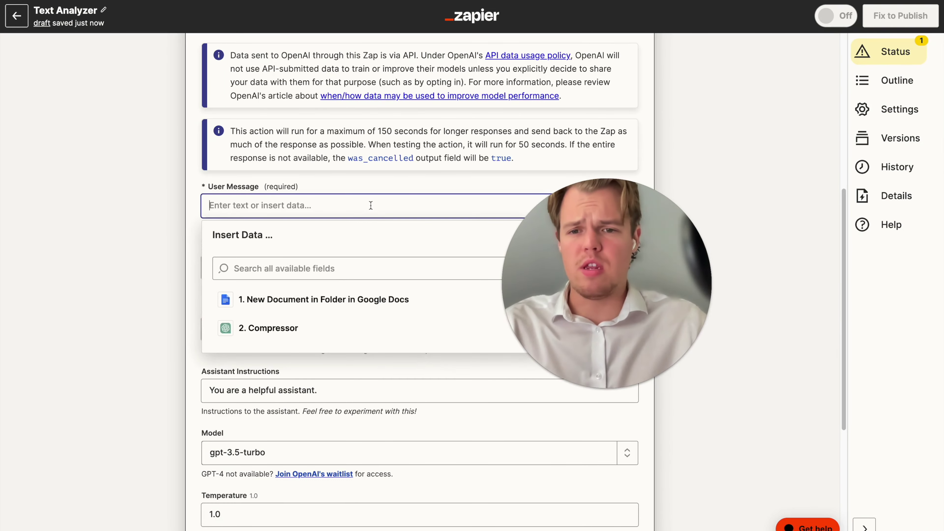
{"action": "left_click", "coordinate": [667, 265]}
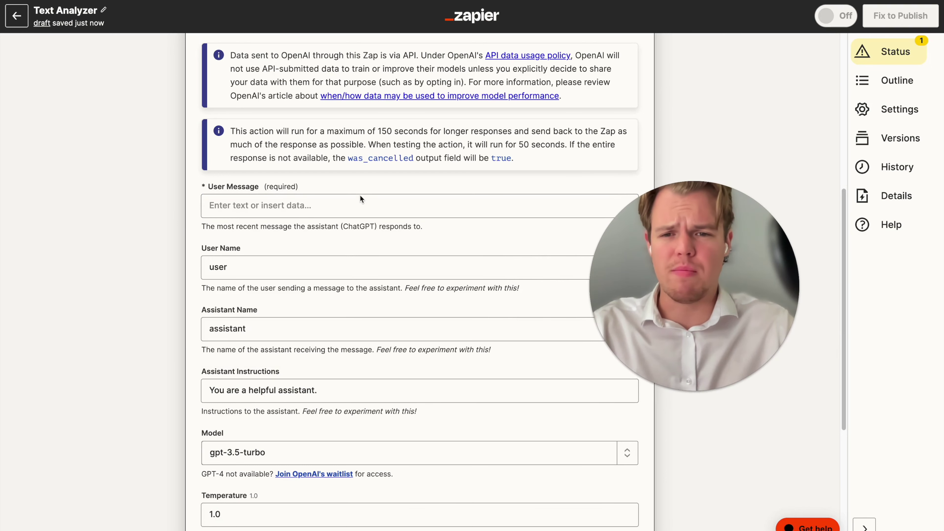
{"action": "left_click", "coordinate": [341, 209]}
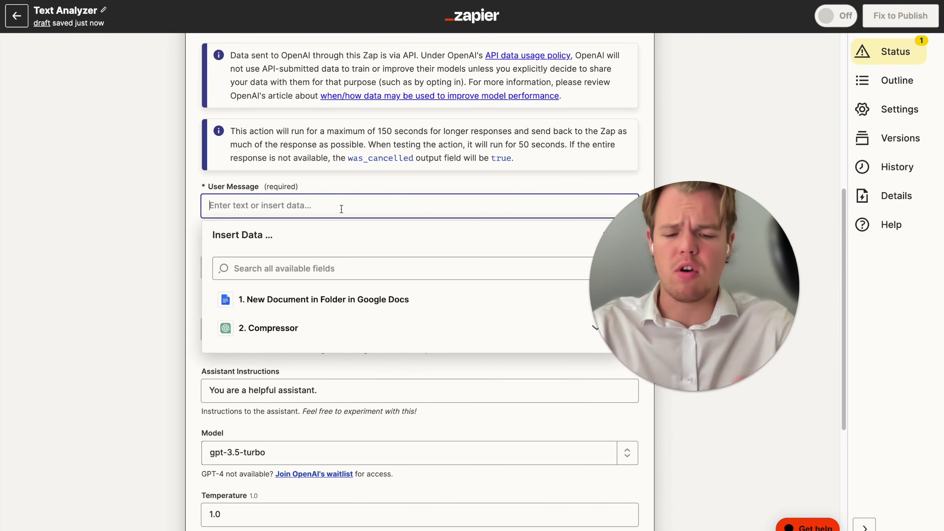
{"action": "type", "text": "Based on th"}
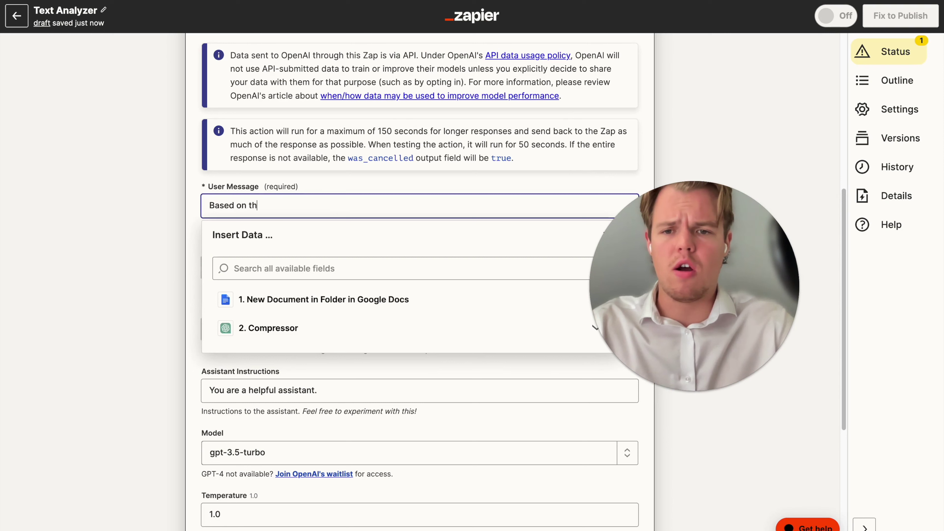
{"action": "type", "text": "is tesume: "}
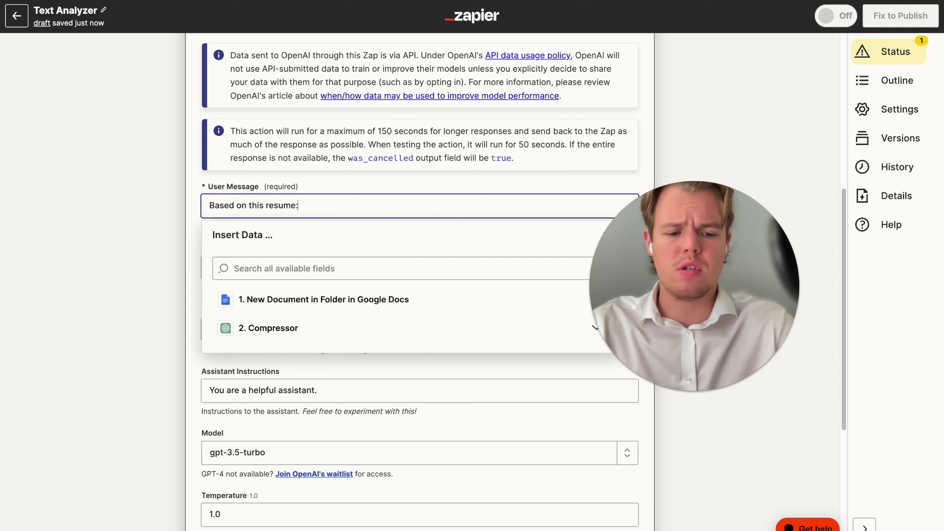
{"action": "type", "text": "("}
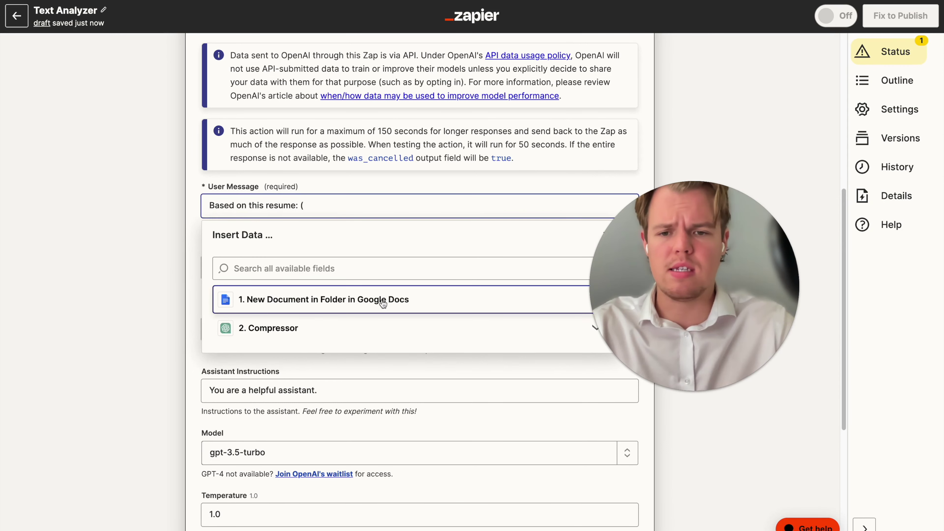
{"action": "left_click", "coordinate": [440, 300]}
{"action": "left_click", "coordinate": [374, 351]}
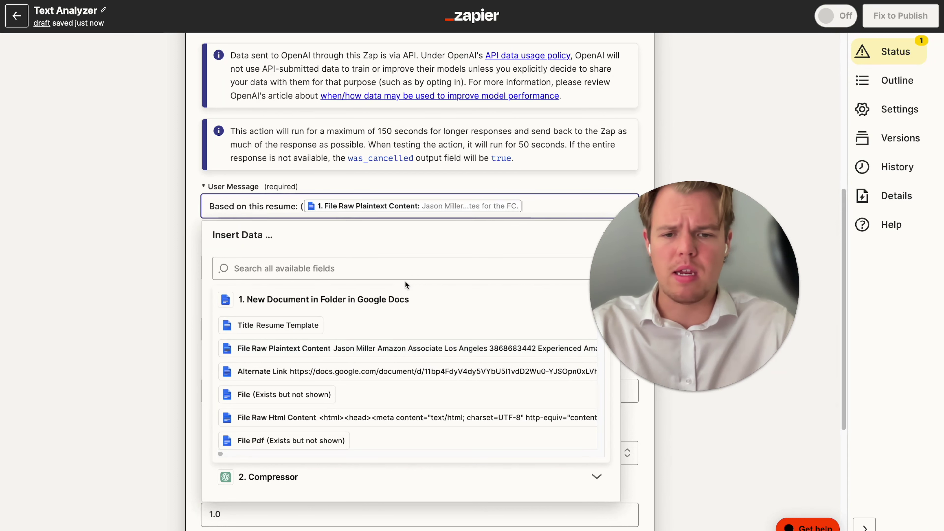
{"action": "type", "text": ")"}
{"action": "key", "text": "Return"}
{"action": "key", "text": "Return"}
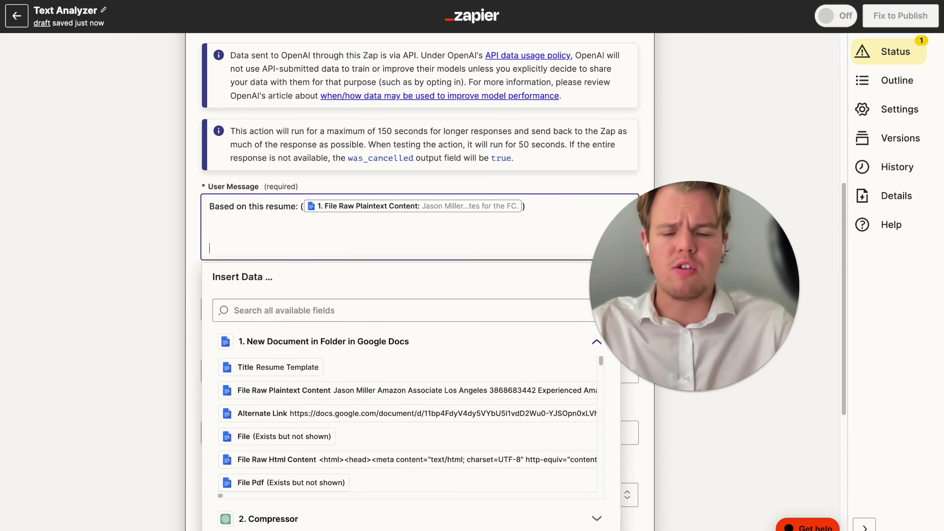
Step: Paste the Relevant Skills, Work Experience, Education and Accomplishments criteria and correct 'appilicable' to 'applicable'
{"action": "type", "text": "Relevant Skills: Job-specific skills and competencies.  Work Experience: Past roles and responsibilities that align with the job.  Education: Necessary degrees, certifications, or courses.  Accomplishments: Achievements and positive impacts from past roles."}
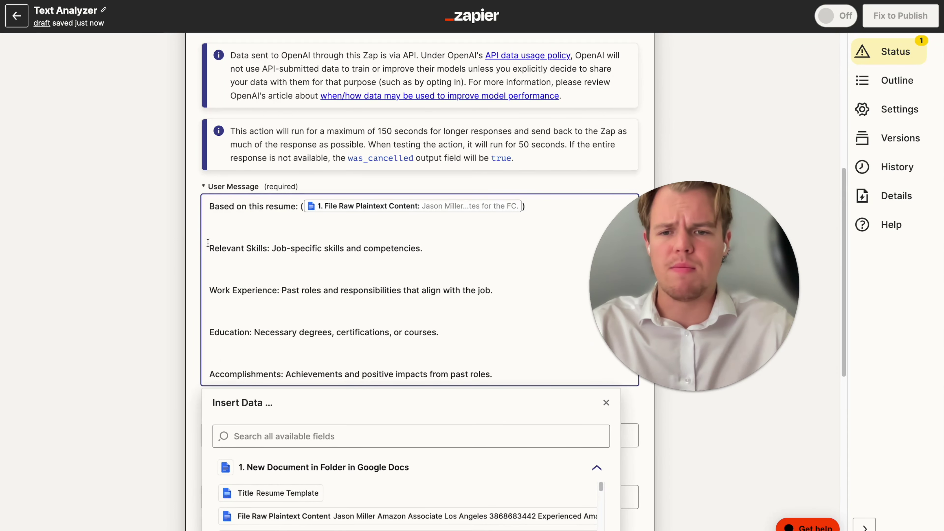
{"action": "left_click", "coordinate": [134, 227]}
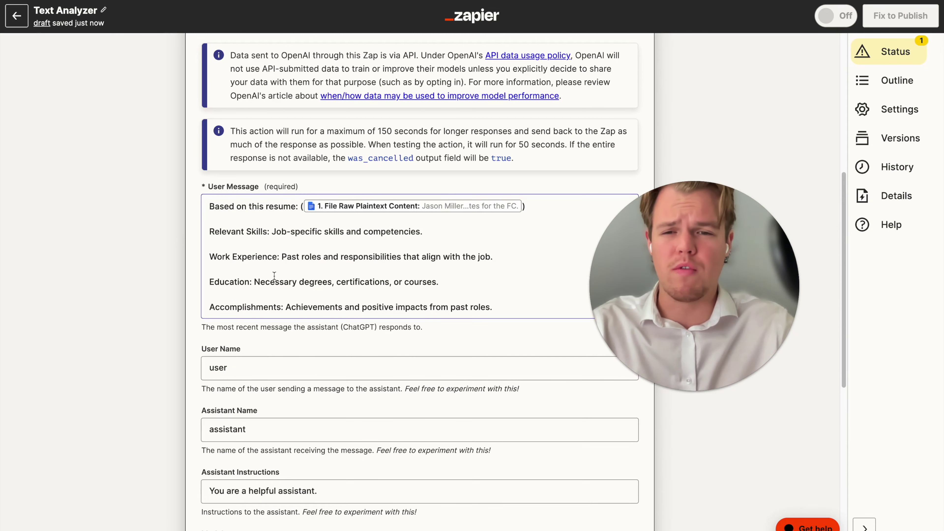
{"action": "left_click", "coordinate": [271, 223]}
{"action": "key", "text": "Return"}
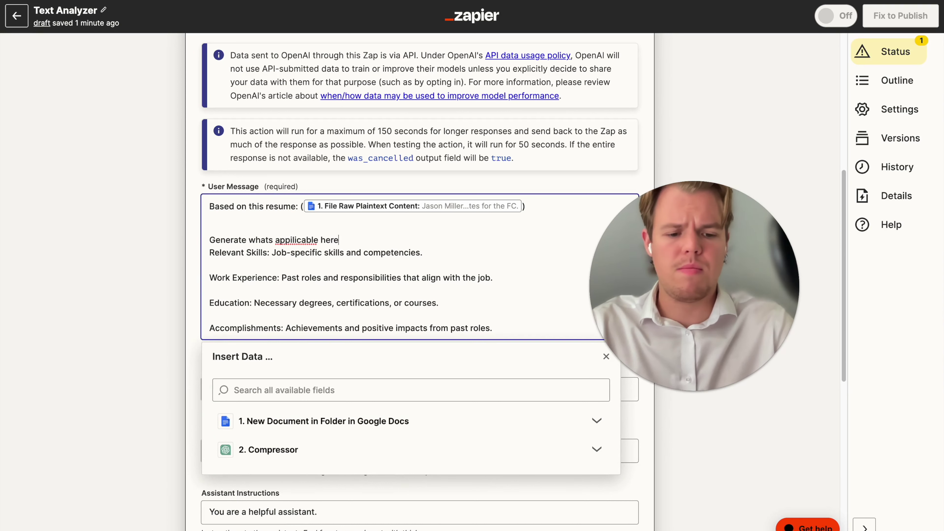
{"action": "right_click", "coordinate": [289, 242]}
{"action": "left_click", "coordinate": [300, 246]}
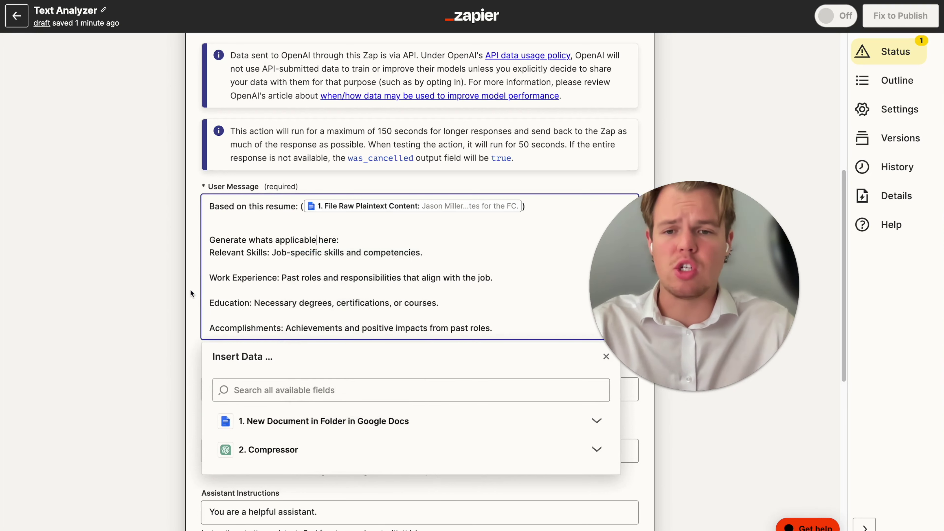
{"action": "left_click", "coordinate": [165, 287]}
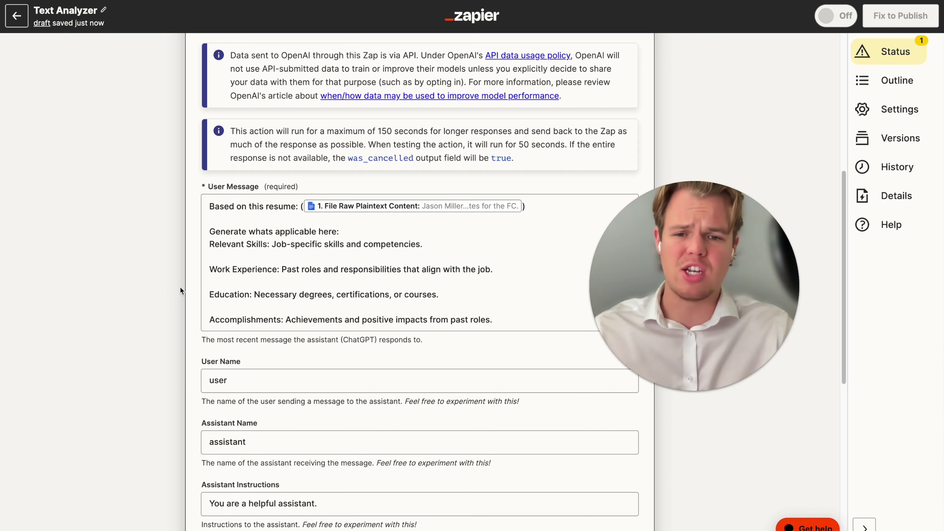
Step: Add a line asking for a 0–100 candidate score for Marketing manager, fixing 'candiate'
{"action": "left_click", "coordinate": [513, 320]}
{"action": "key", "text": "Return"}
{"action": "key", "text": "Return"}
{"action": "key", "text": "Return"}
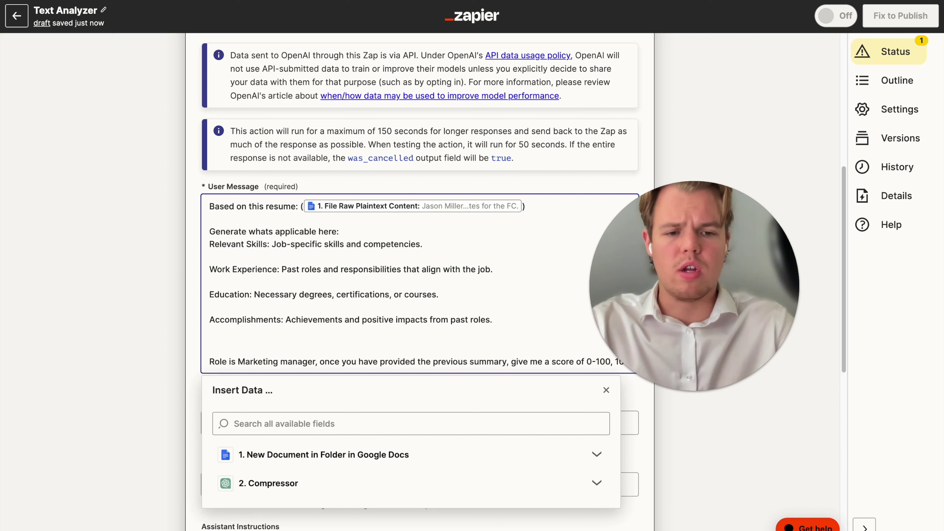
{"action": "type", "text": "being very qualified of the candiate"}
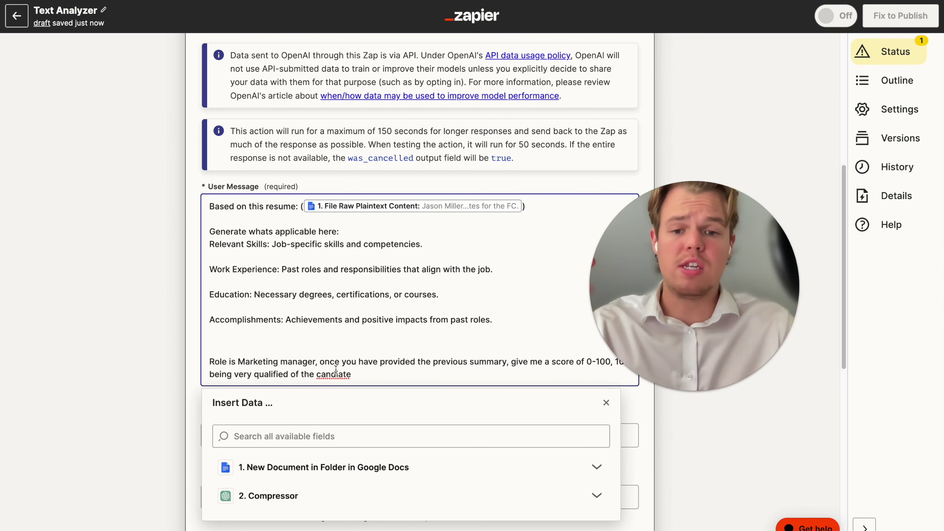
{"action": "right_click", "coordinate": [335, 373]}
{"action": "key", "text": "Escape"}
{"action": "type", "text": "d"}
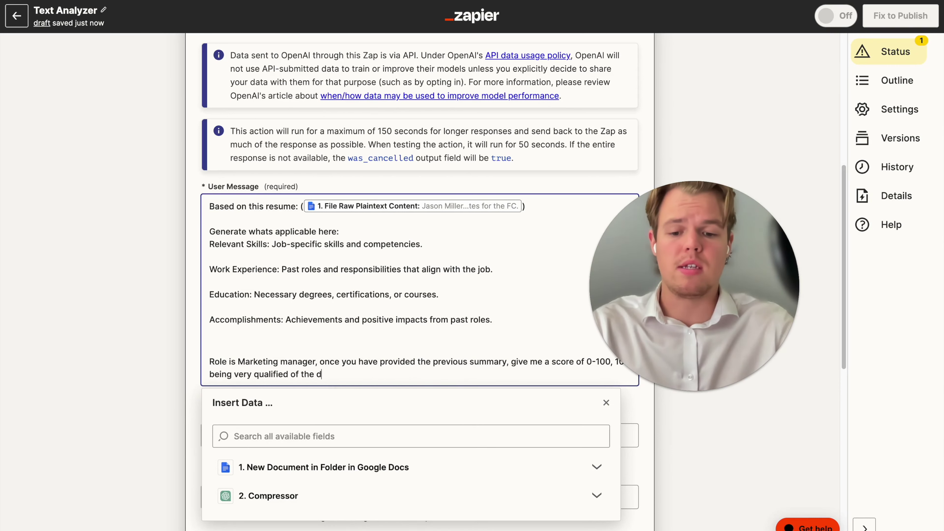
Step: Set the ChatGPT step's model to gpt-4 from the standard model list
{"action": "left_click", "coordinate": [122, 355]}
{"action": "scroll", "coordinate": [250, 240], "scroll_direction": "down", "scroll_amount": 5}
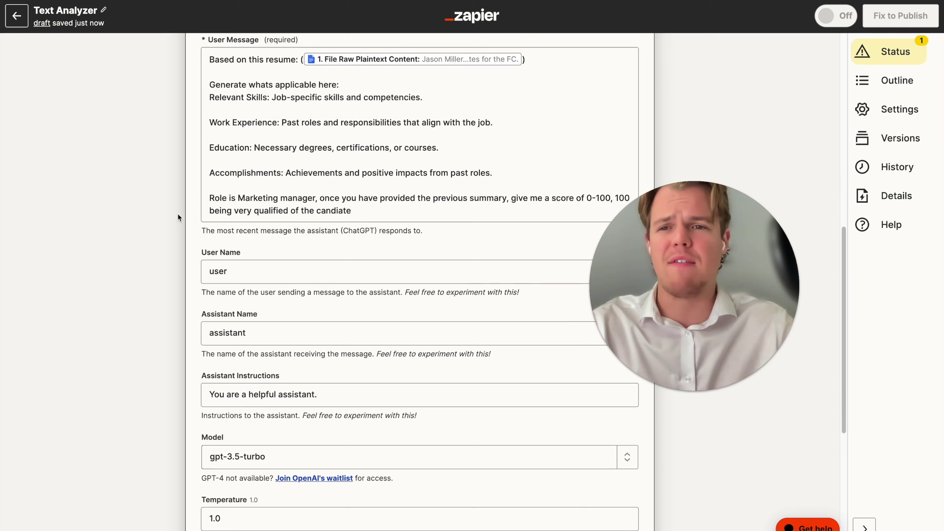
{"action": "scroll", "coordinate": [166, 220], "scroll_direction": "down", "scroll_amount": 2}
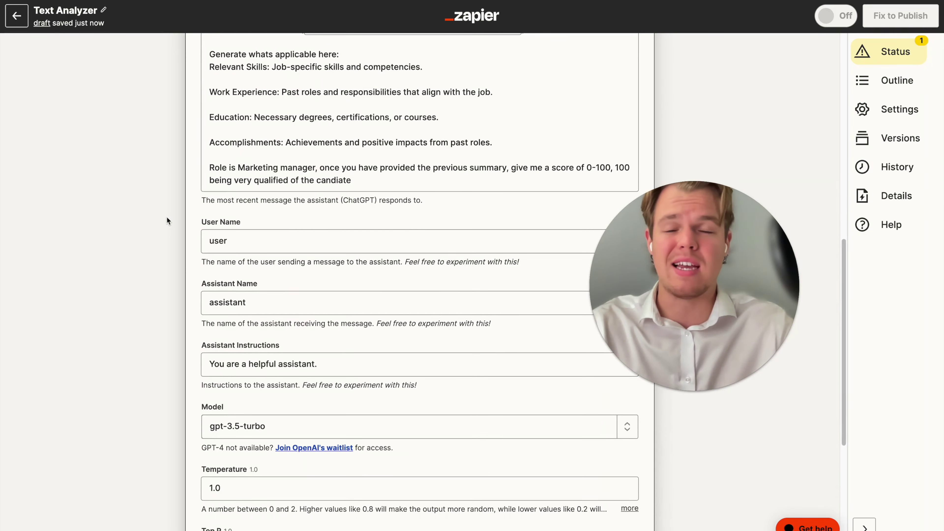
{"action": "scroll", "coordinate": [167, 218], "scroll_direction": "down", "scroll_amount": 3}
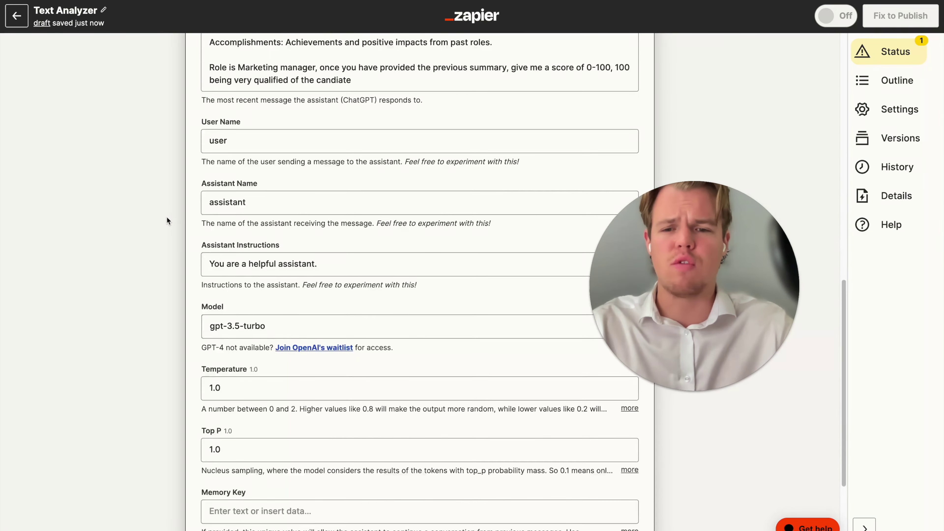
{"action": "scroll", "coordinate": [166, 220], "scroll_direction": "down", "scroll_amount": 1}
{"action": "left_click", "coordinate": [440, 305]}
{"action": "left_click", "coordinate": [244, 335]}
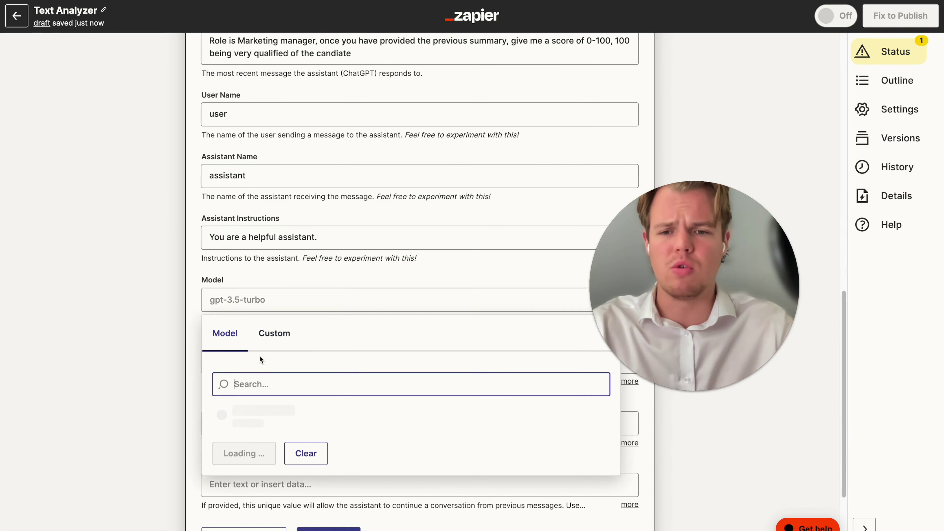
{"action": "scroll", "coordinate": [292, 380], "scroll_direction": "down", "scroll_amount": 1}
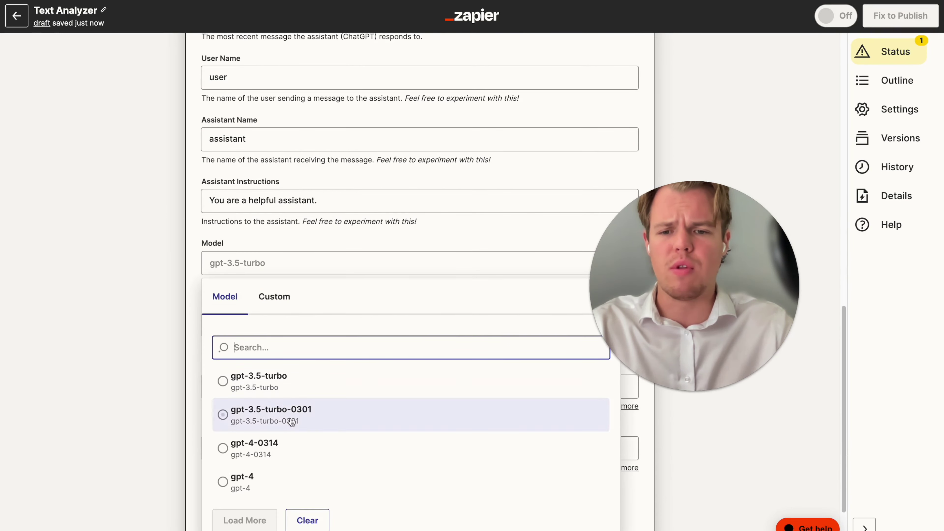
{"action": "left_click", "coordinate": [257, 479]}
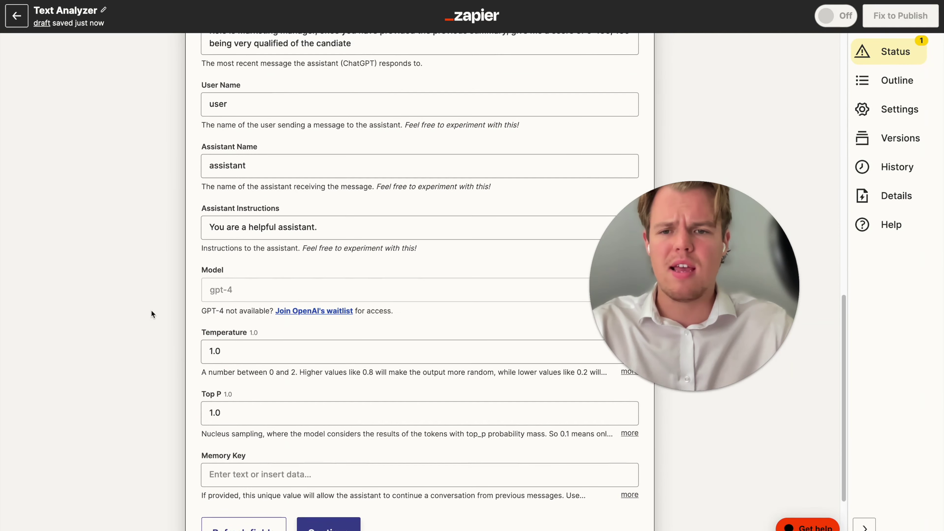
Step: Enter out4 as the Memory Key and continue to testing
{"action": "scroll", "coordinate": [151, 310], "scroll_direction": "down", "scroll_amount": 3}
{"action": "left_click", "coordinate": [250, 405]}
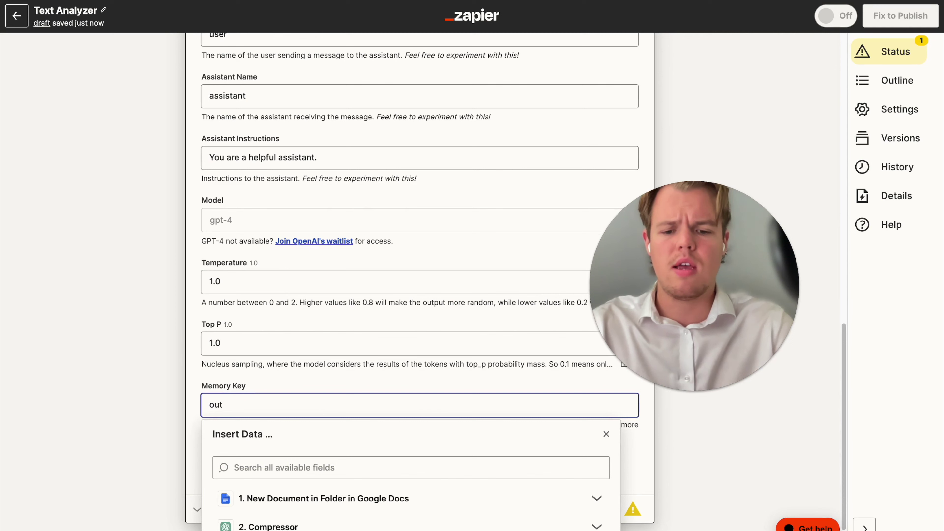
{"action": "left_click", "coordinate": [159, 379]}
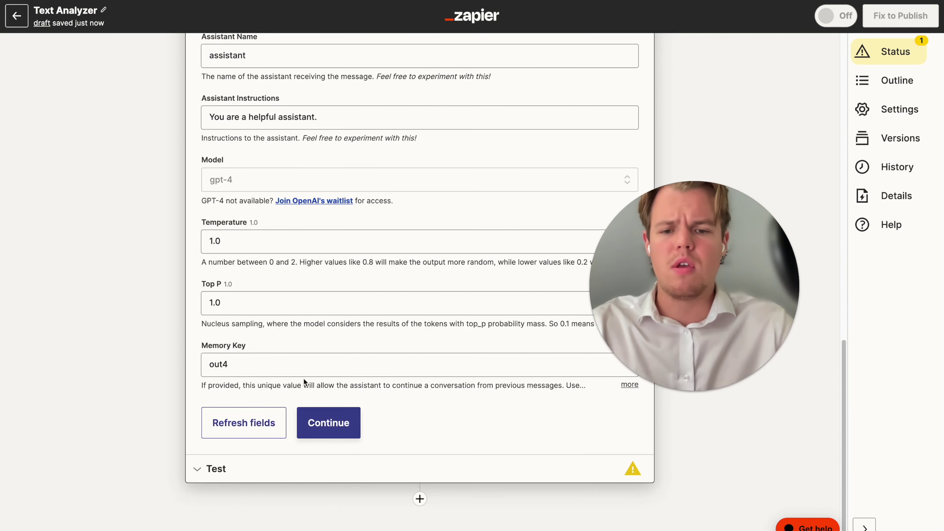
{"action": "left_click", "coordinate": [327, 422]}
Step: Test the action and review the response scoring the candidate 40/100 for Marketing Manager
{"action": "left_click", "coordinate": [291, 460]}
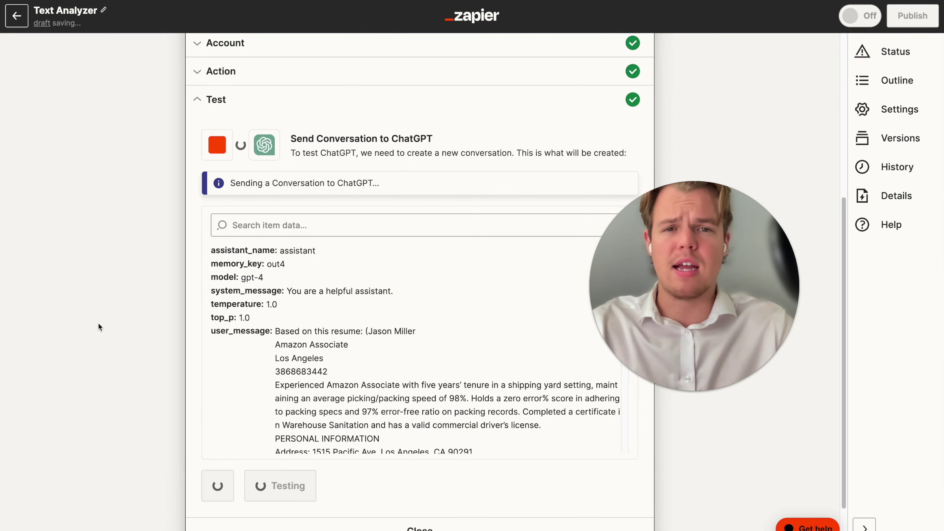
{"action": "scroll", "coordinate": [315, 313], "scroll_direction": "down", "scroll_amount": 10}
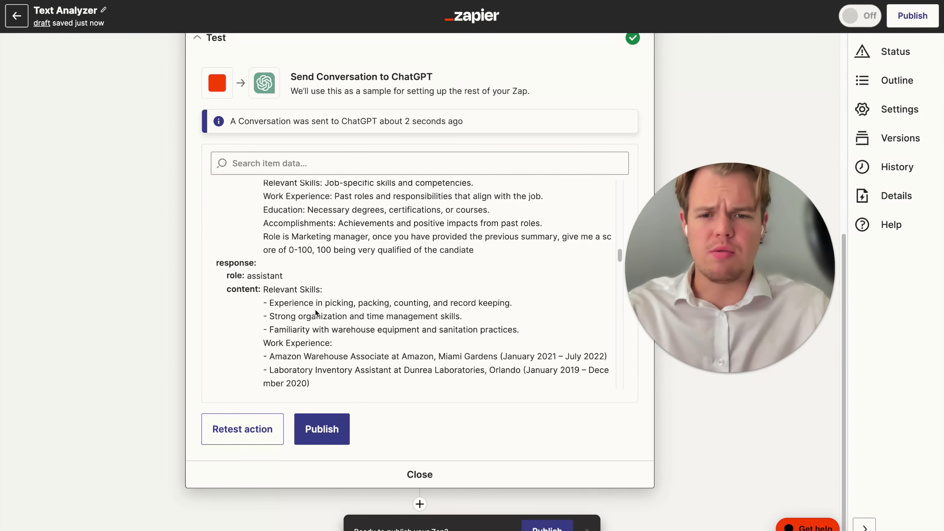
{"action": "scroll", "coordinate": [315, 309], "scroll_direction": "down", "scroll_amount": 4}
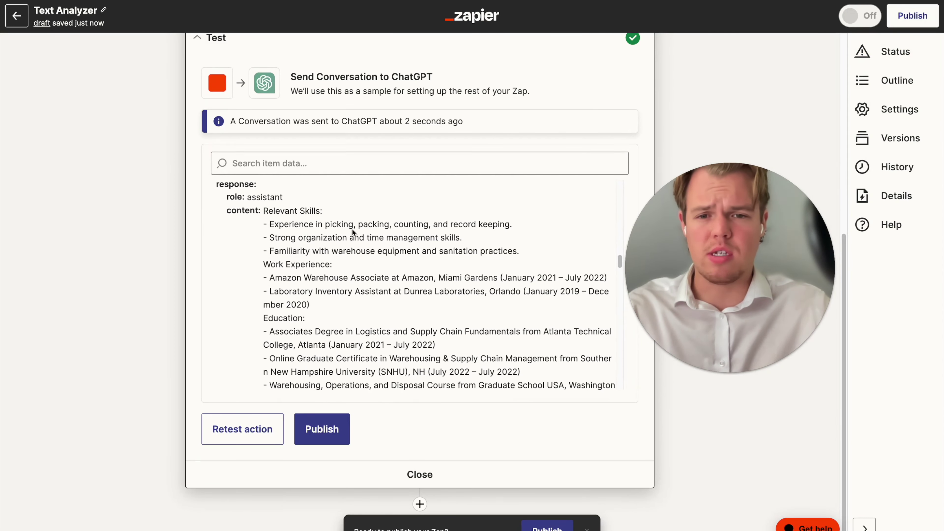
{"action": "scroll", "coordinate": [383, 247], "scroll_direction": "down", "scroll_amount": 1}
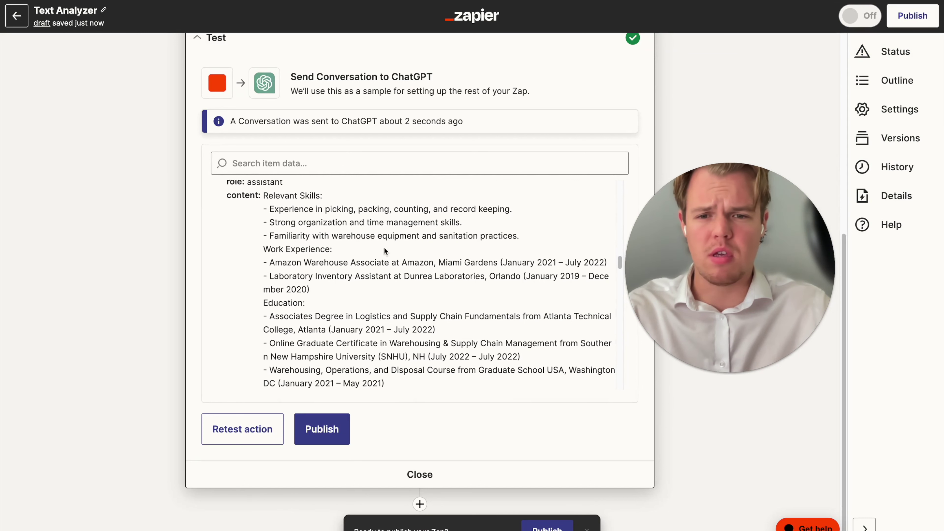
{"action": "scroll", "coordinate": [322, 273], "scroll_direction": "down", "scroll_amount": 8}
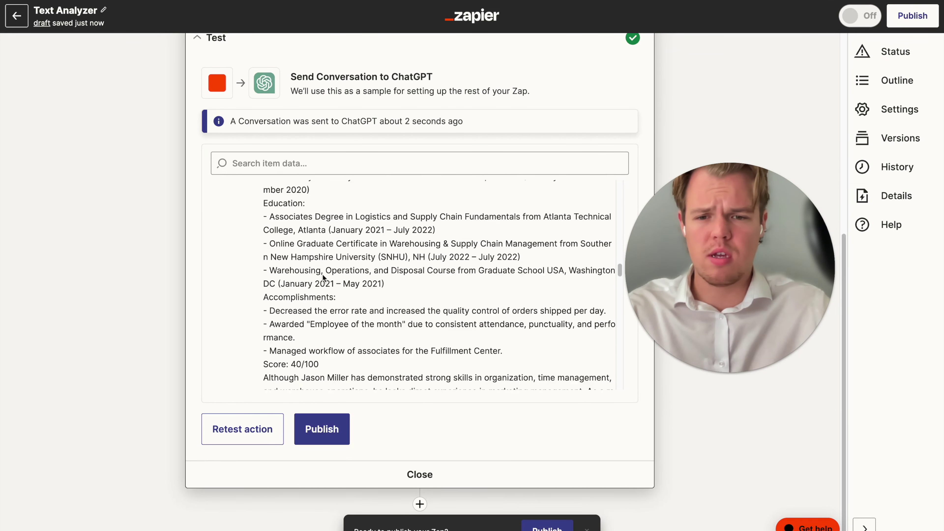
{"action": "scroll", "coordinate": [323, 277], "scroll_direction": "down", "scroll_amount": 1}
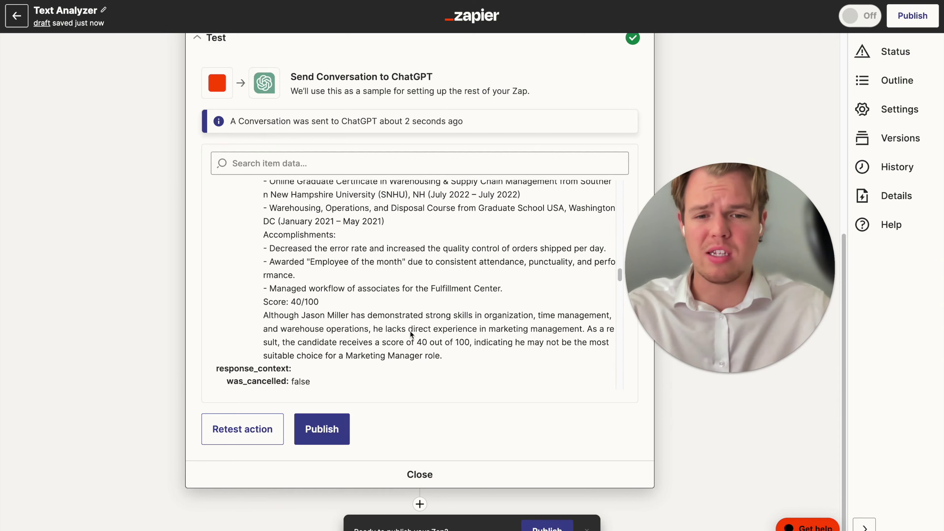
{"action": "scroll", "coordinate": [435, 333], "scroll_direction": "down", "scroll_amount": 1}
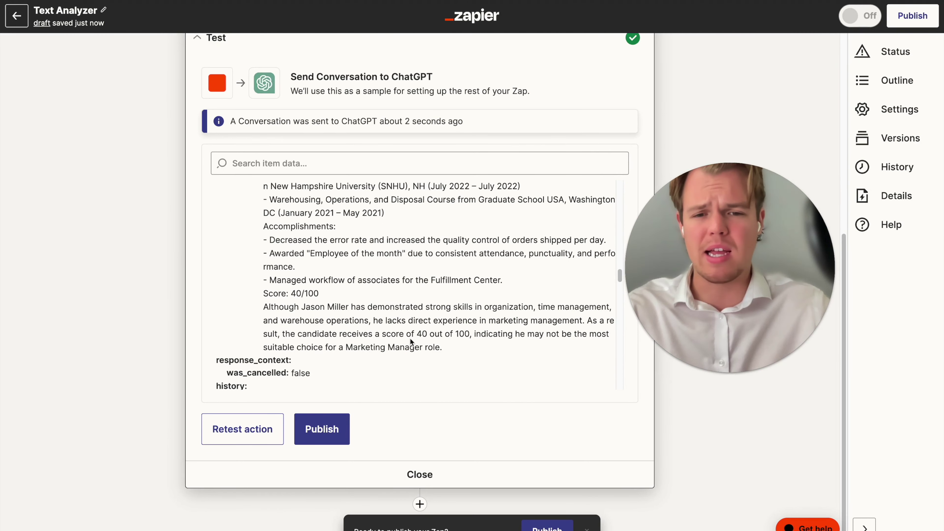
{"action": "scroll", "coordinate": [522, 335], "scroll_direction": "down", "scroll_amount": 1}
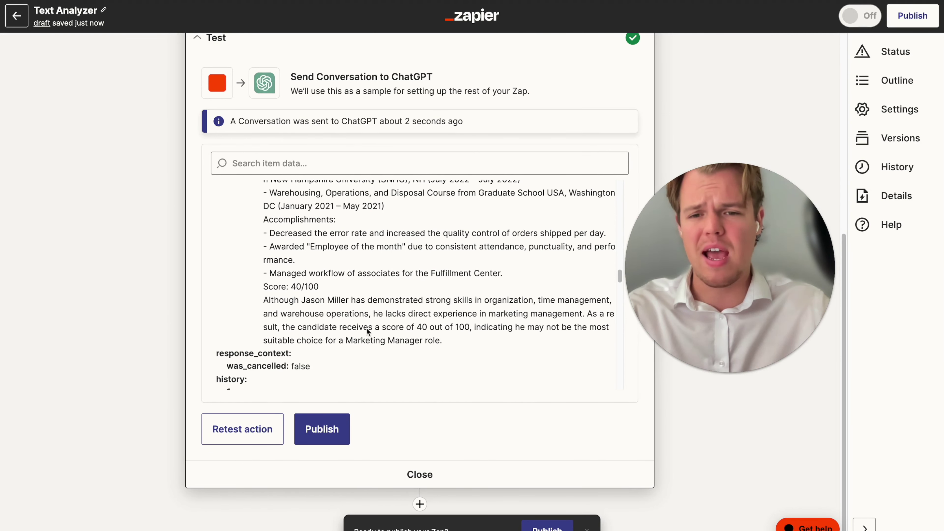
{"action": "scroll", "coordinate": [381, 338], "scroll_direction": "down", "scroll_amount": 1}
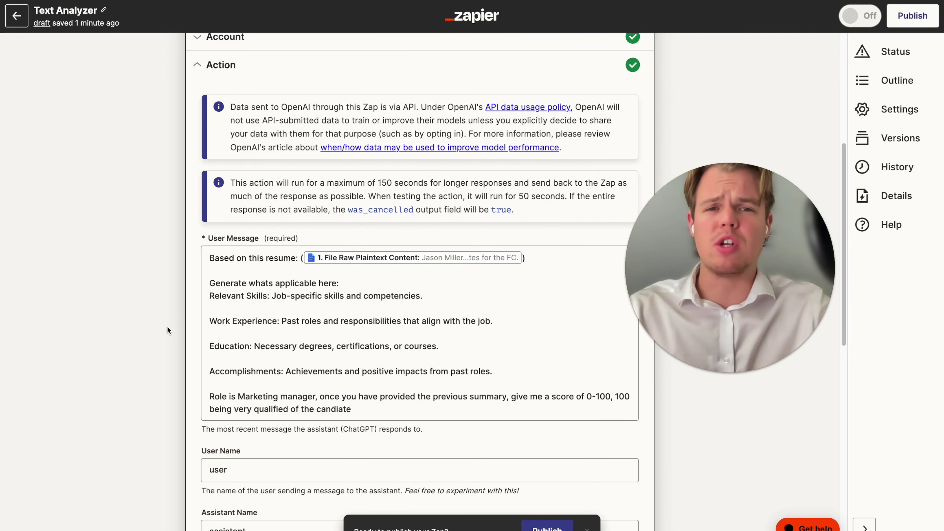
Step: Rename step 3 to 'Output'
{"action": "scroll", "coordinate": [166, 326], "scroll_direction": "up", "scroll_amount": 5}
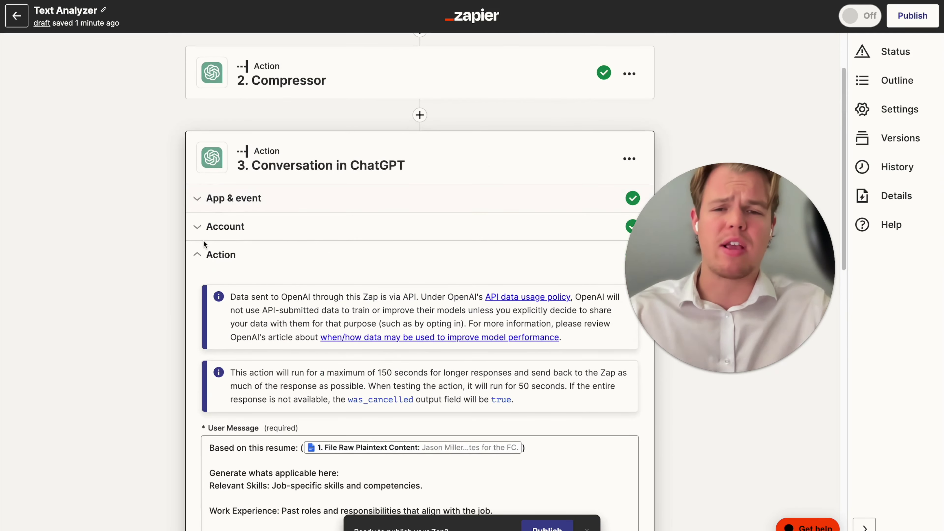
{"action": "scroll", "coordinate": [349, 201], "scroll_direction": "down", "scroll_amount": 1}
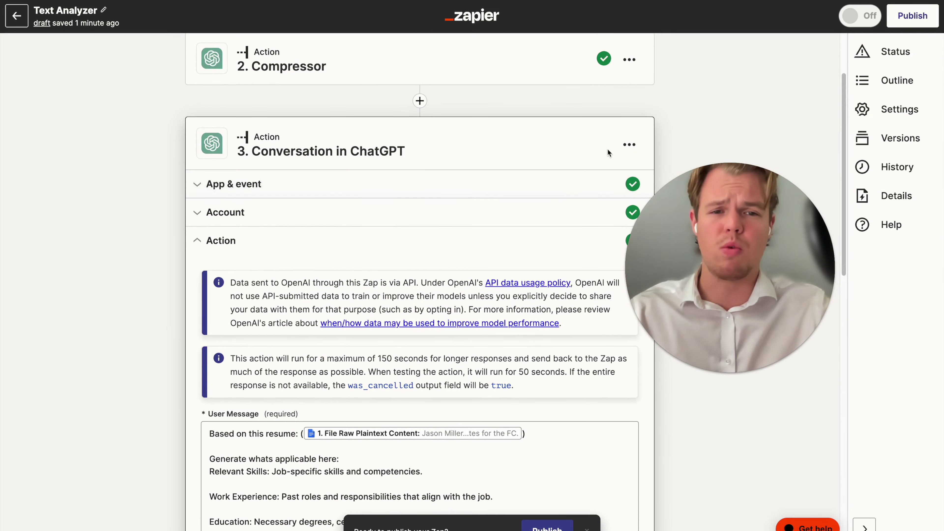
{"action": "left_click", "coordinate": [626, 150]}
{"action": "left_click", "coordinate": [575, 173]}
{"action": "type", "text": "Output"}
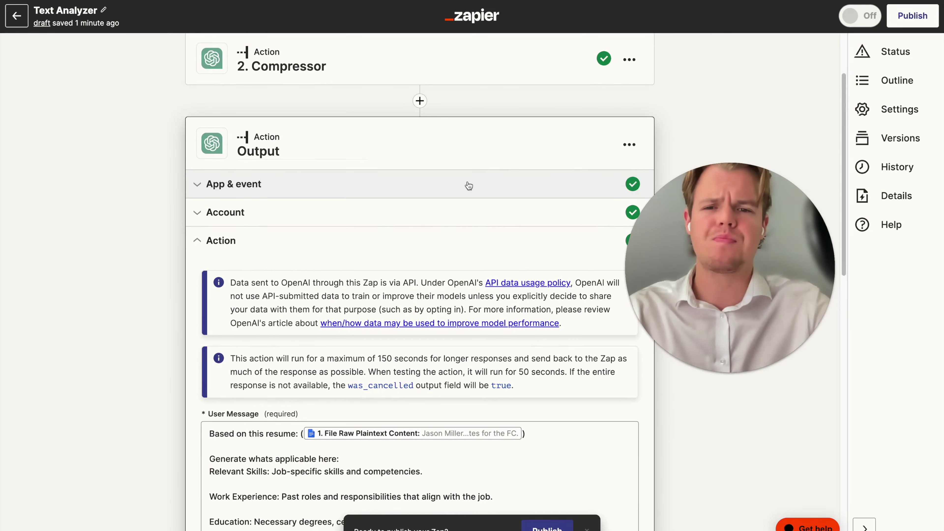
{"action": "key", "text": "Return"}
Step: Delete the File Raw Plaintext Content pill from the User Message
{"action": "scroll", "coordinate": [148, 238], "scroll_direction": "down", "scroll_amount": 4}
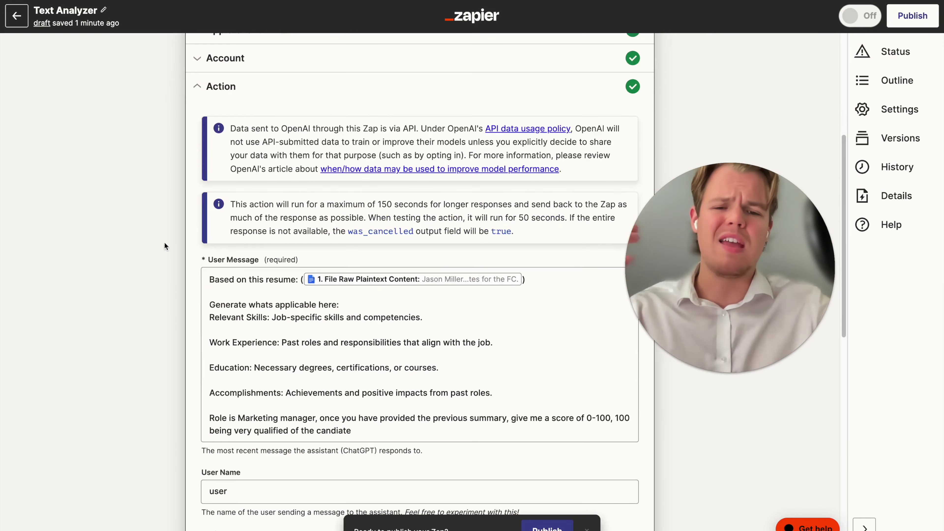
{"action": "left_click", "coordinate": [524, 280]}
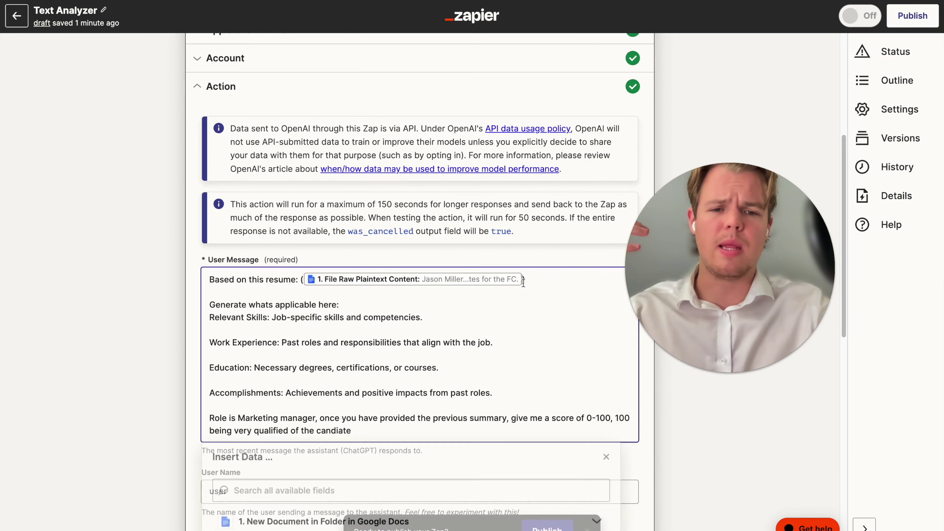
{"action": "scroll", "coordinate": [483, 316], "scroll_direction": "up", "scroll_amount": 7}
{"action": "scroll", "coordinate": [449, 338], "scroll_direction": "down", "scroll_amount": 3}
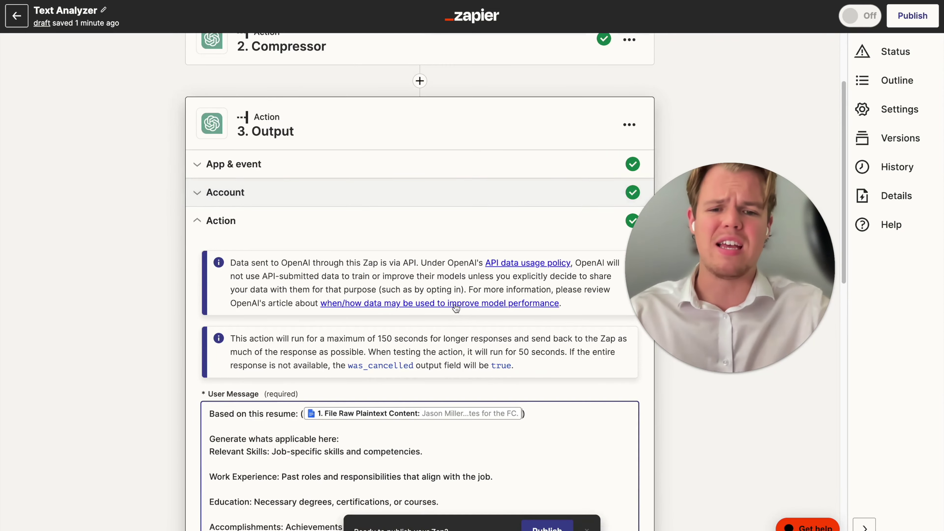
{"action": "scroll", "coordinate": [399, 215], "scroll_direction": "down", "scroll_amount": 1}
{"action": "scroll", "coordinate": [435, 339], "scroll_direction": "down", "scroll_amount": 2}
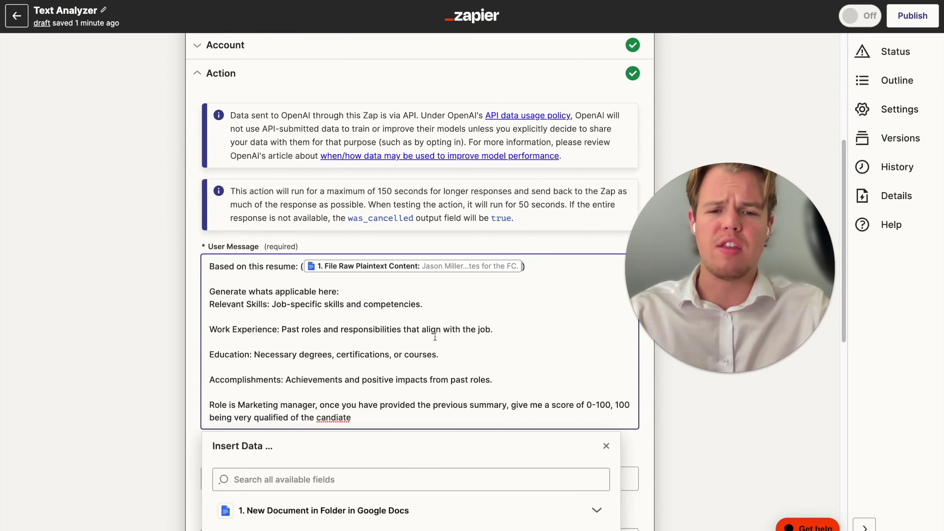
{"action": "key", "text": "BackSpace"}
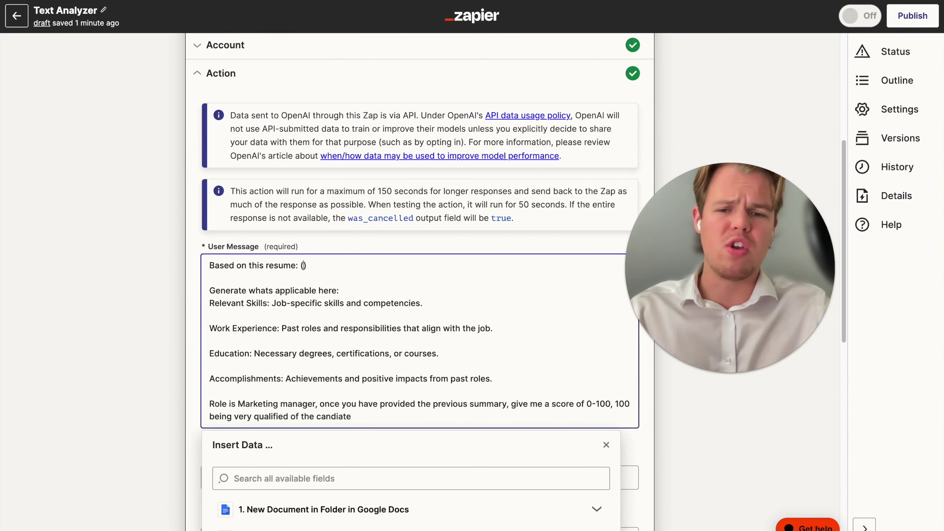
Step: Insert 2. Compressor's Assistant Response Message into the User Message in its place
{"action": "scroll", "coordinate": [481, 296], "scroll_direction": "down", "scroll_amount": 5}
{"action": "left_click", "coordinate": [445, 328]}
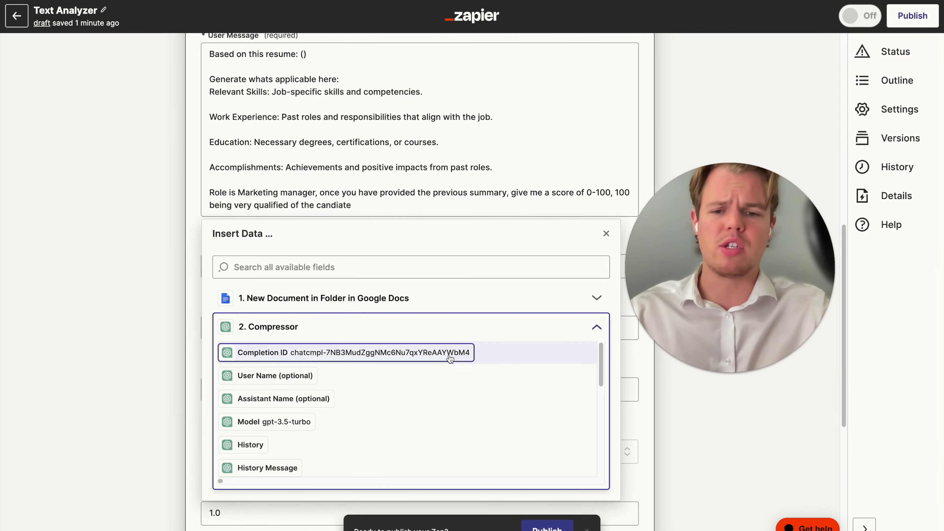
{"action": "scroll", "coordinate": [448, 354], "scroll_direction": "down", "scroll_amount": 2}
{"action": "scroll", "coordinate": [437, 398], "scroll_direction": "down", "scroll_amount": 5}
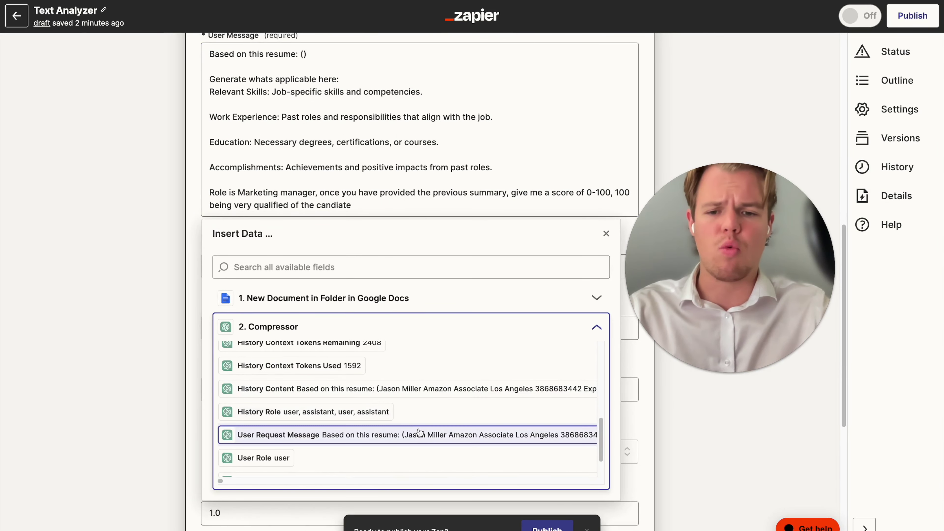
{"action": "left_click", "coordinate": [413, 446]}
{"action": "left_click", "coordinate": [52, 320]}
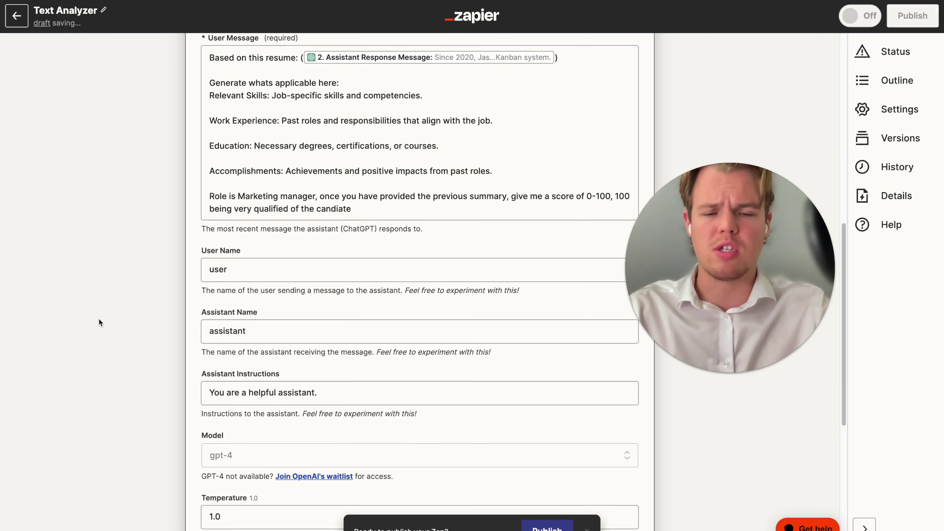
{"action": "scroll", "coordinate": [353, 237], "scroll_direction": "up", "scroll_amount": 3}
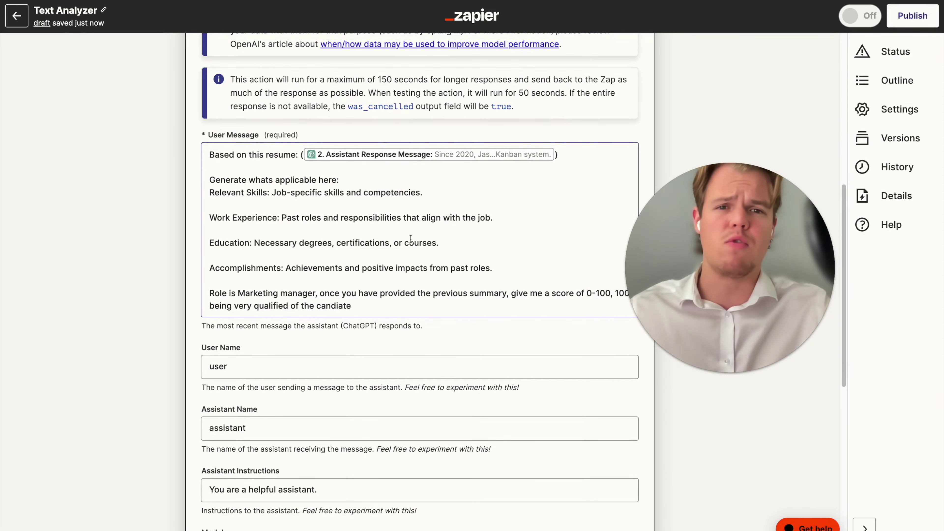
{"action": "scroll", "coordinate": [410, 238], "scroll_direction": "down", "scroll_amount": 1}
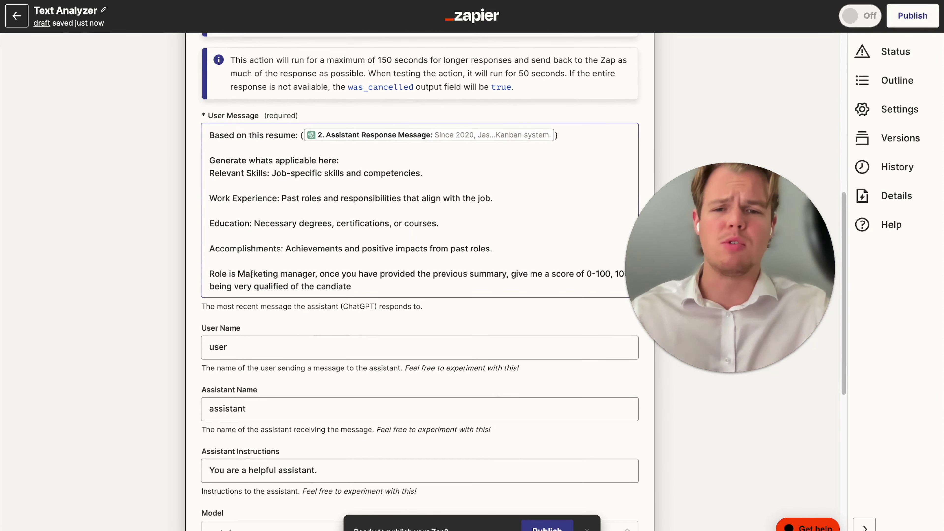
{"action": "left_click", "coordinate": [161, 275]}
{"action": "scroll", "coordinate": [161, 276], "scroll_direction": "down", "scroll_amount": 3}
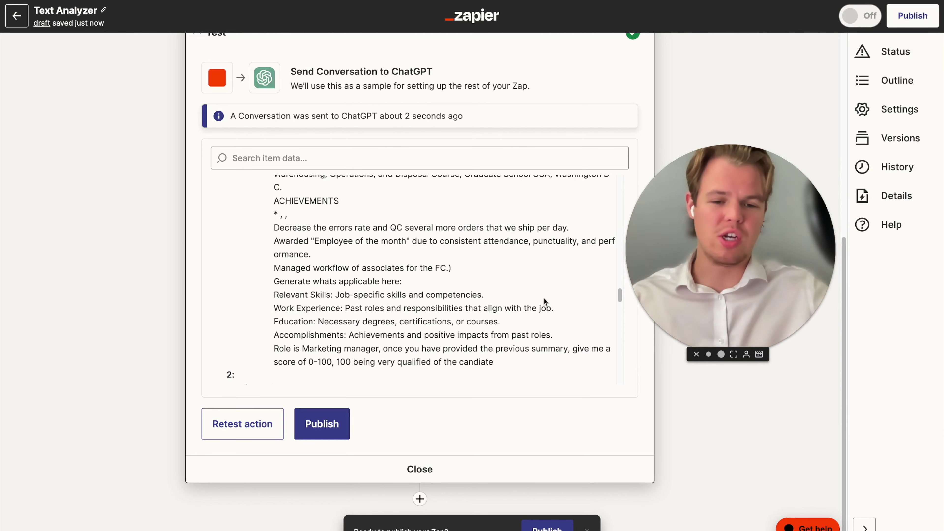
Step: Add a Gmail step after Output with the Send Email event
{"action": "left_click", "coordinate": [420, 498]}
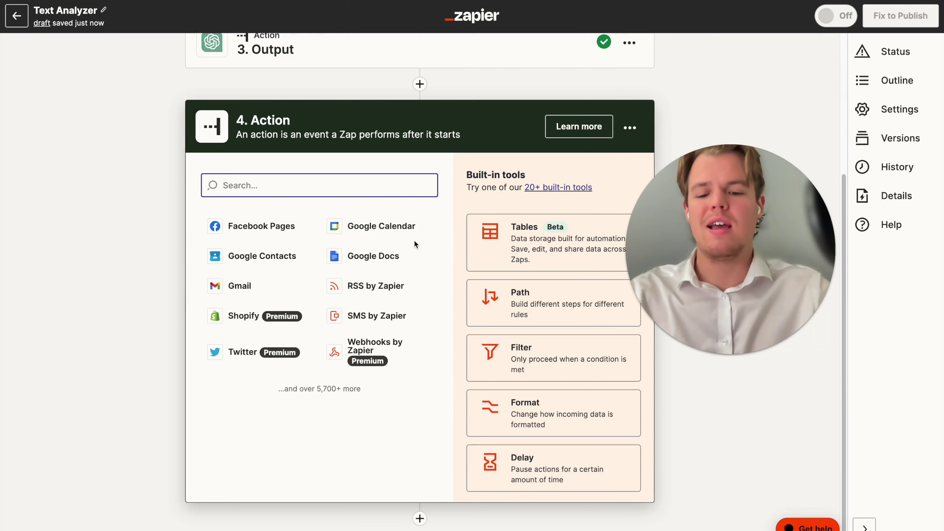
{"action": "type", "text": "gmail"}
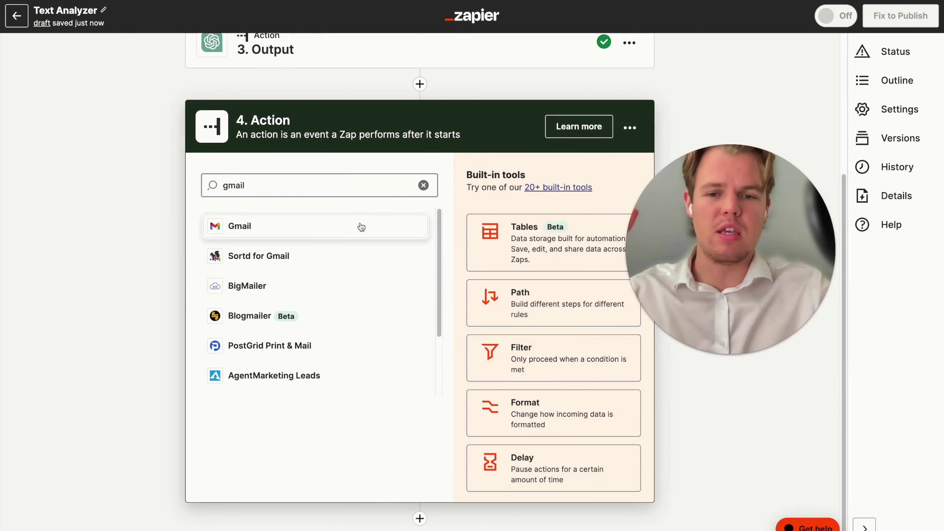
{"action": "left_click", "coordinate": [360, 224]}
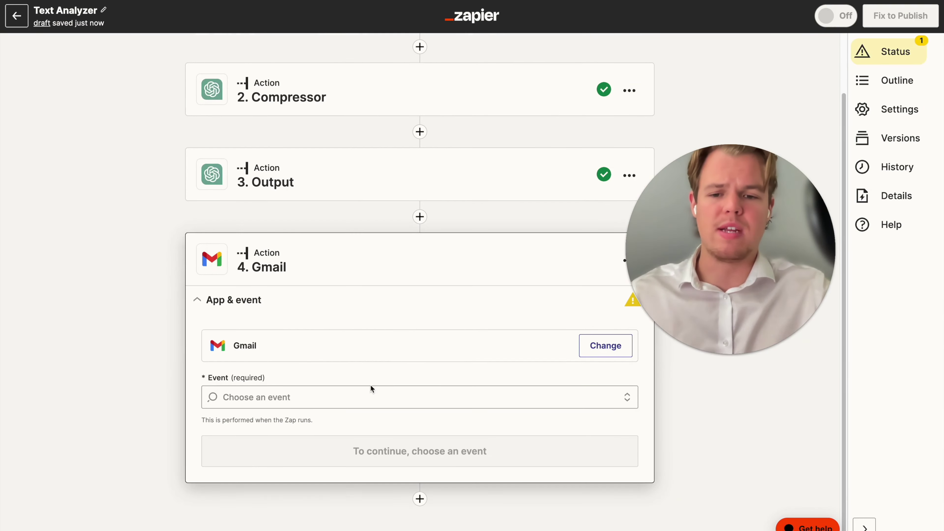
{"action": "left_click", "coordinate": [359, 393]}
{"action": "scroll", "coordinate": [372, 337], "scroll_direction": "down", "scroll_amount": 1}
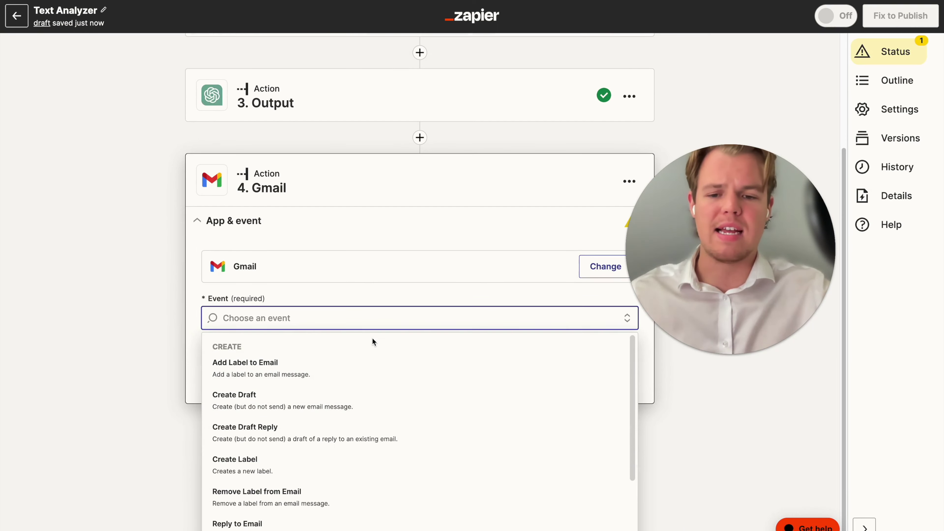
{"action": "scroll", "coordinate": [368, 352], "scroll_direction": "down", "scroll_amount": 1}
{"action": "scroll", "coordinate": [370, 383], "scroll_direction": "down", "scroll_amount": 2}
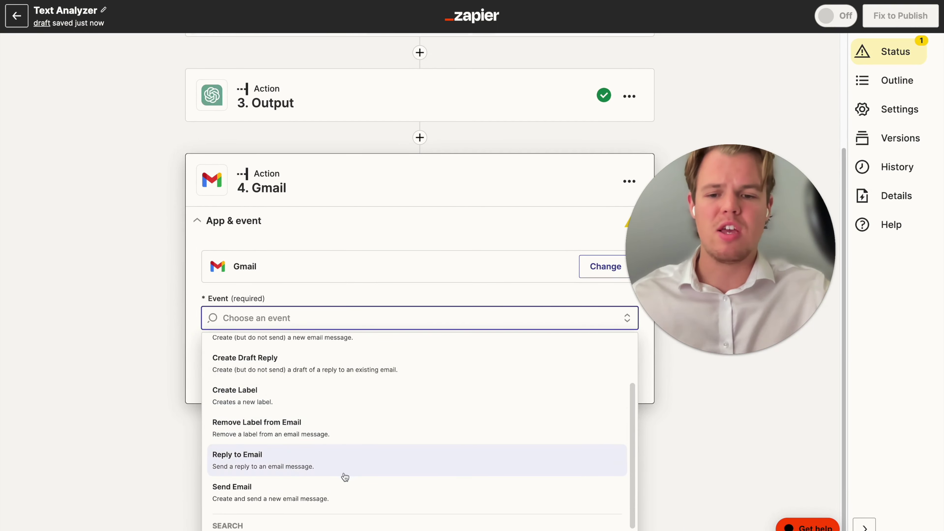
{"action": "left_click", "coordinate": [343, 490]}
{"action": "left_click", "coordinate": [345, 422]}
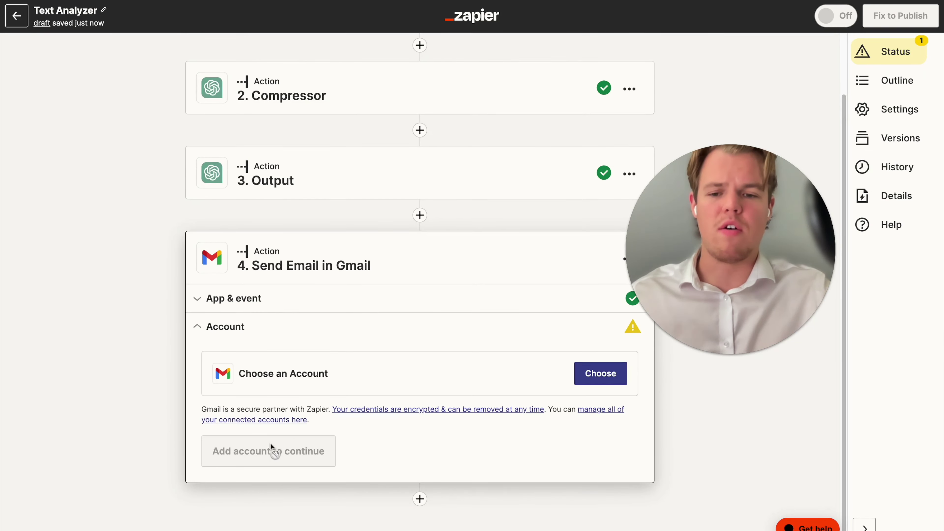
Step: Connect the Gmail account to send from and continue to the email fields
{"action": "left_click", "coordinate": [596, 378]}
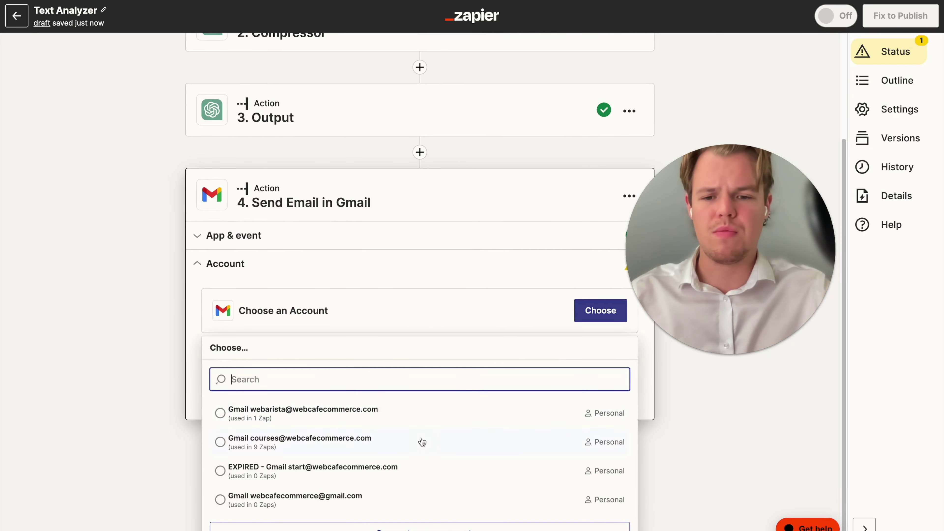
{"action": "left_click", "coordinate": [423, 442]}
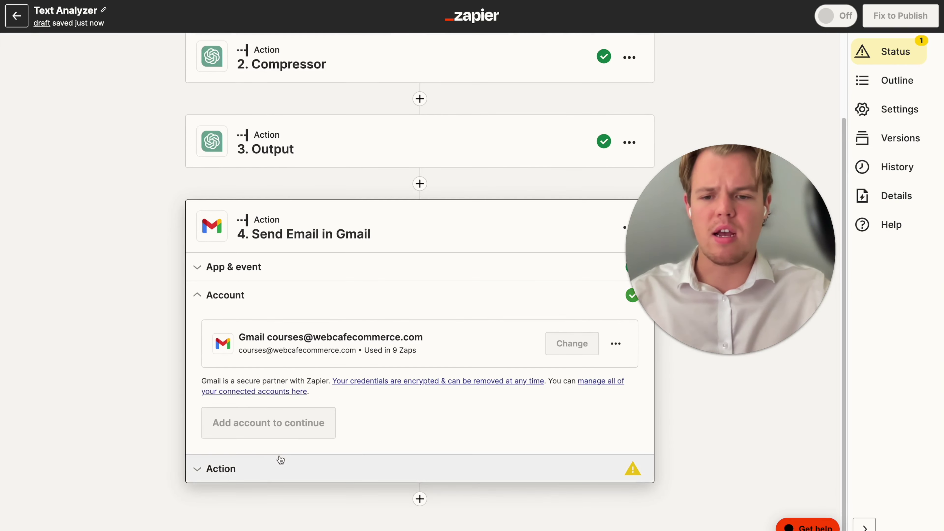
{"action": "left_click", "coordinate": [256, 428]}
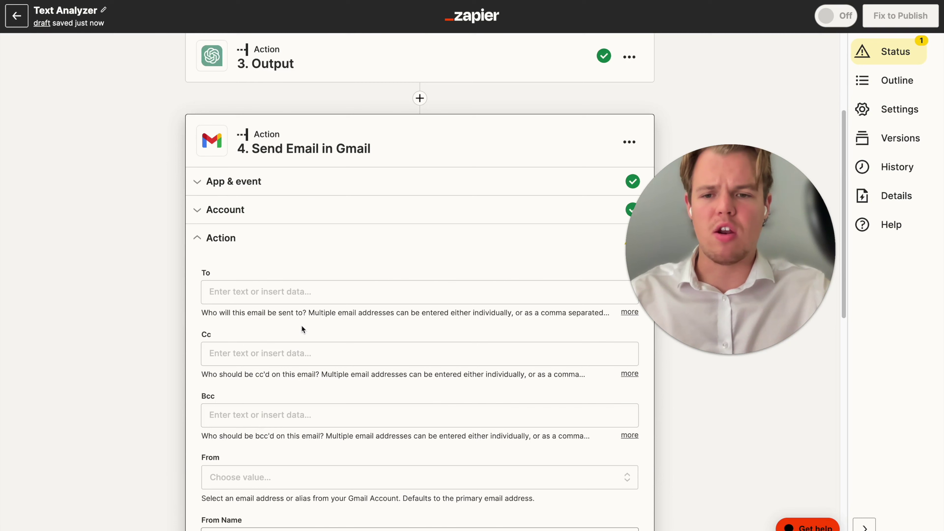
Step: Set the email subject to 'Resume Overview'
{"action": "left_click", "coordinate": [303, 292]}
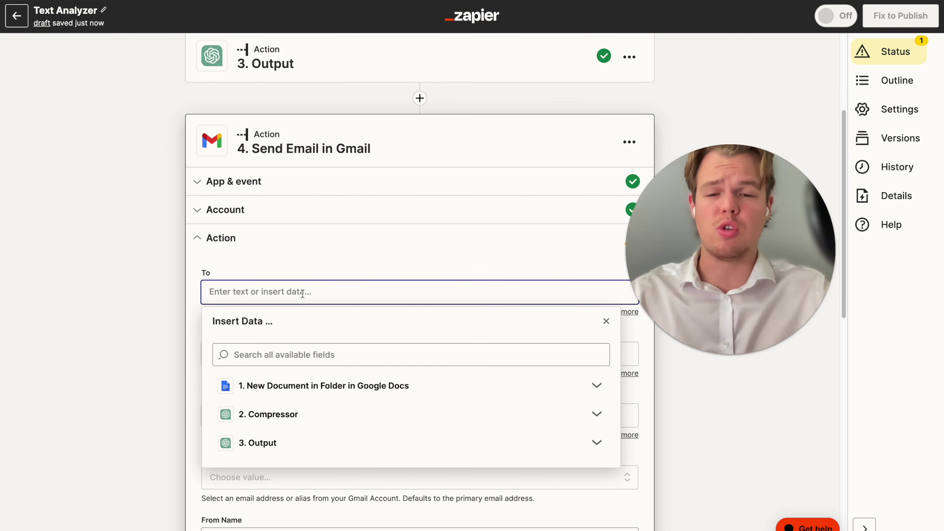
{"action": "scroll", "coordinate": [267, 260], "scroll_direction": "down", "scroll_amount": 3}
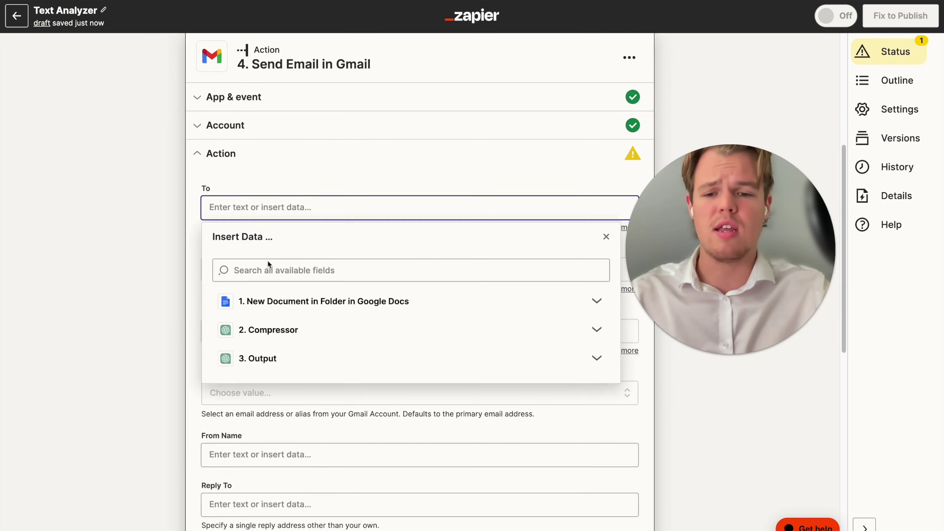
{"action": "left_click", "coordinate": [134, 352]}
{"action": "scroll", "coordinate": [287, 380], "scroll_direction": "down", "scroll_amount": 7}
{"action": "left_click", "coordinate": [287, 299]}
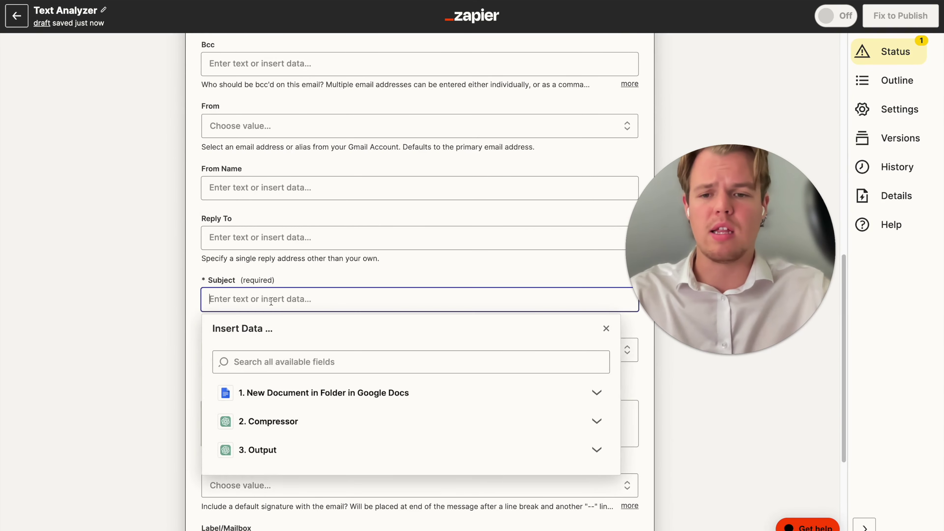
{"action": "type", "text": "Resume "}
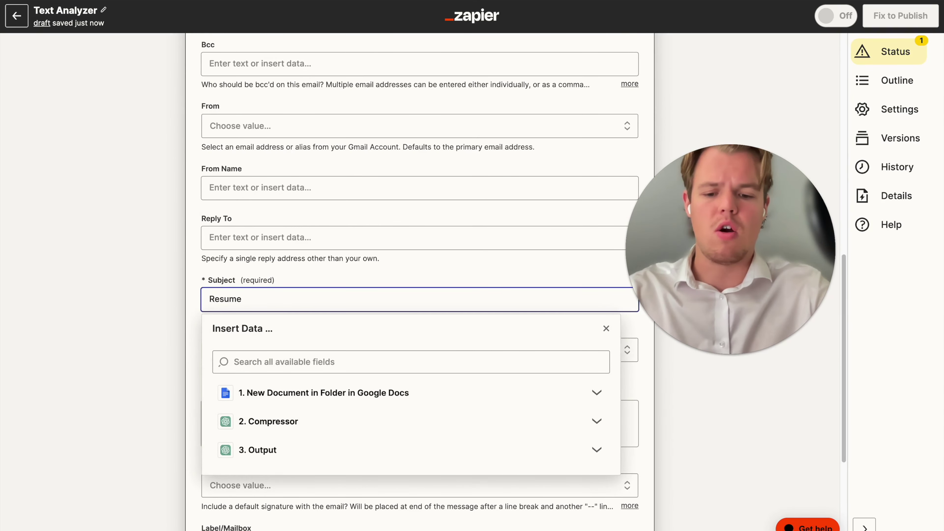
{"action": "type", "text": "Overview"}
{"action": "left_click", "coordinate": [146, 282]}
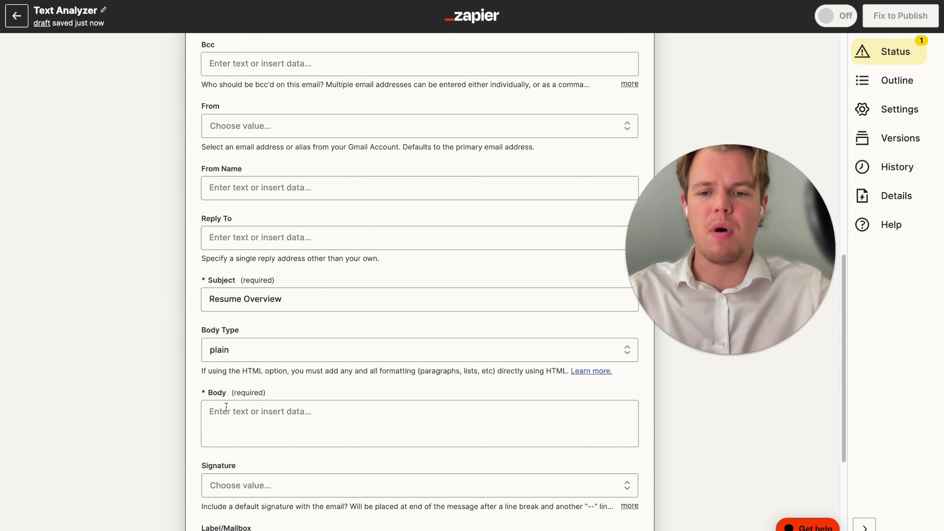
Step: Fill the email body with 3. Output's Assistant Response Message
{"action": "left_click", "coordinate": [329, 420]}
{"action": "scroll", "coordinate": [328, 454], "scroll_direction": "down", "scroll_amount": 5}
{"action": "left_click", "coordinate": [331, 381]}
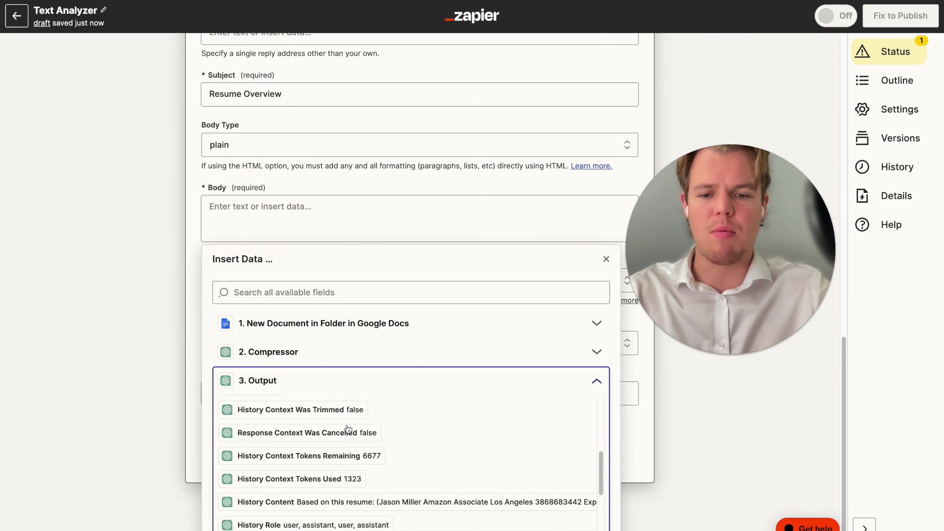
{"action": "scroll", "coordinate": [349, 446], "scroll_direction": "down", "scroll_amount": 3}
{"action": "left_click", "coordinate": [359, 483]}
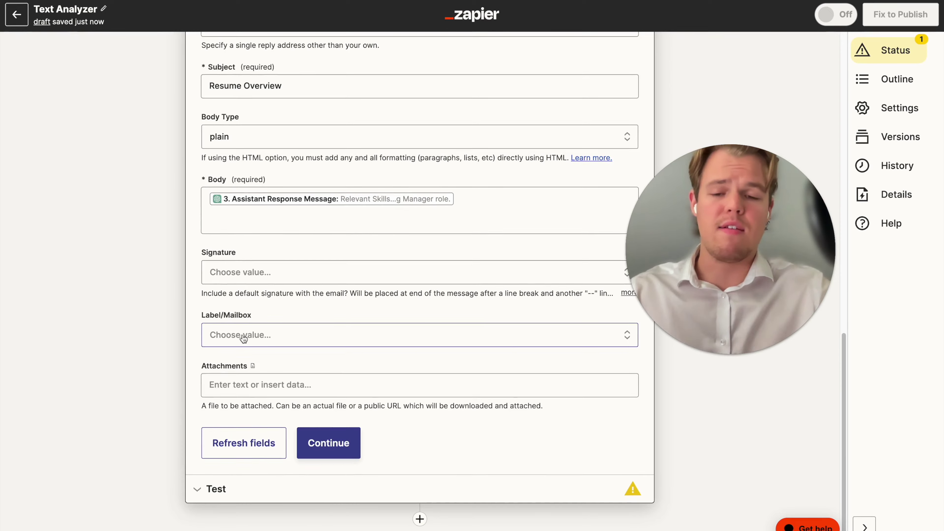
{"action": "scroll", "coordinate": [160, 381], "scroll_direction": "up", "scroll_amount": 15}
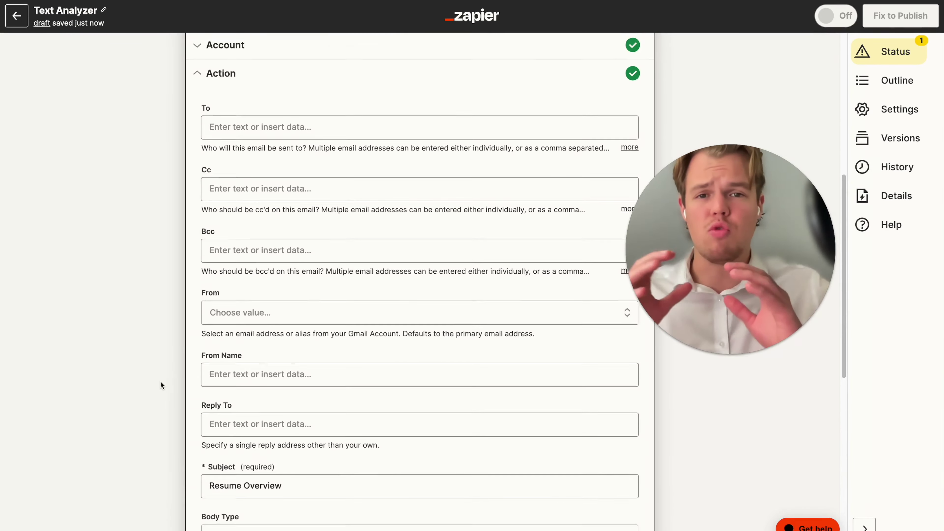